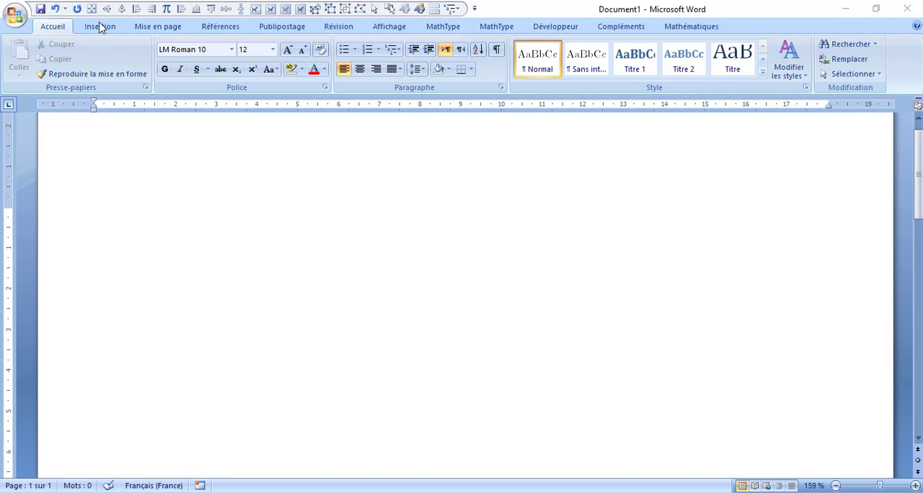
- Insert a new drawing canvas and place a 2.54 cm quarter-circle arc in its upper left area
{"action": "left_click", "coordinate": [99, 29]}
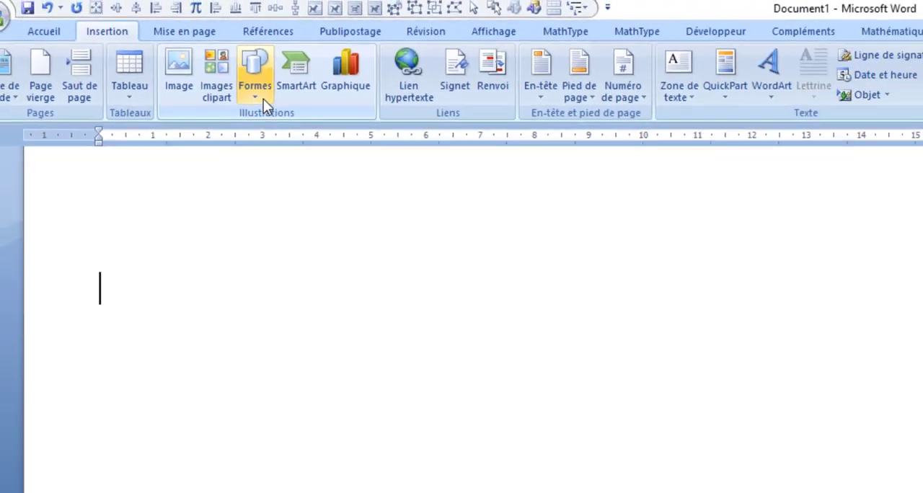
{"action": "left_click", "coordinate": [213, 68]}
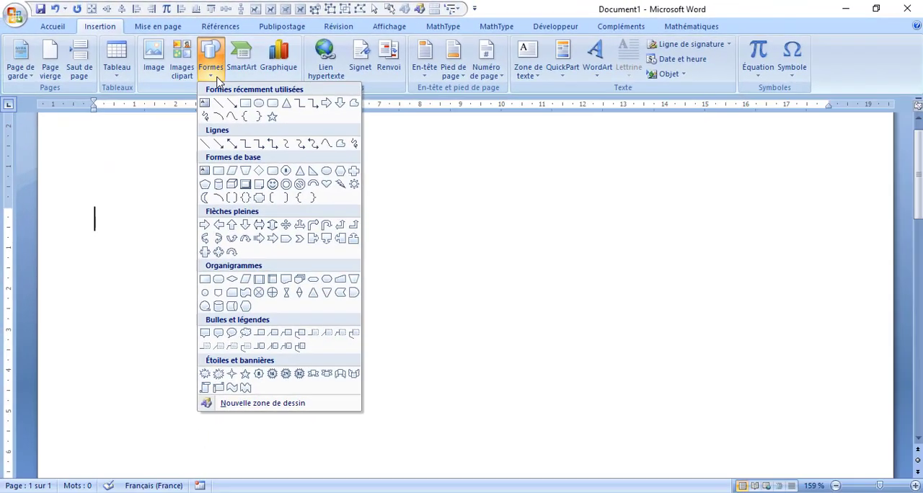
{"action": "left_click", "coordinate": [292, 404]}
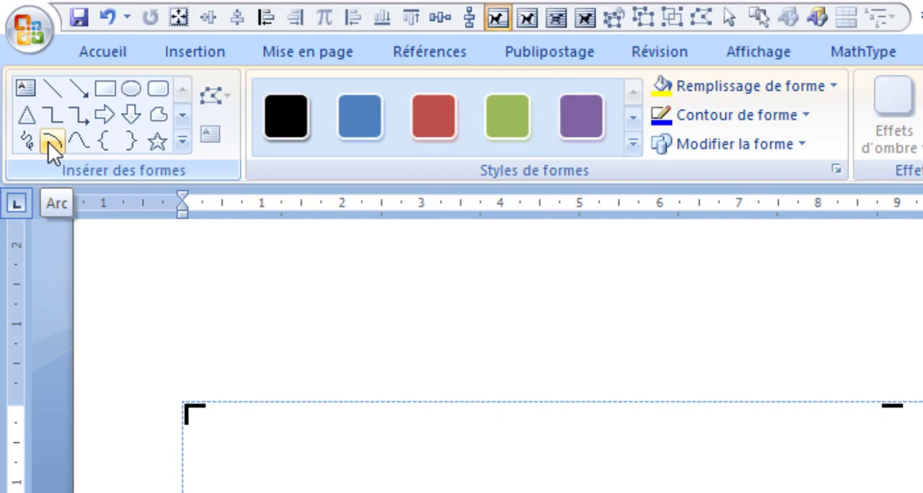
{"action": "left_click", "coordinate": [49, 142]}
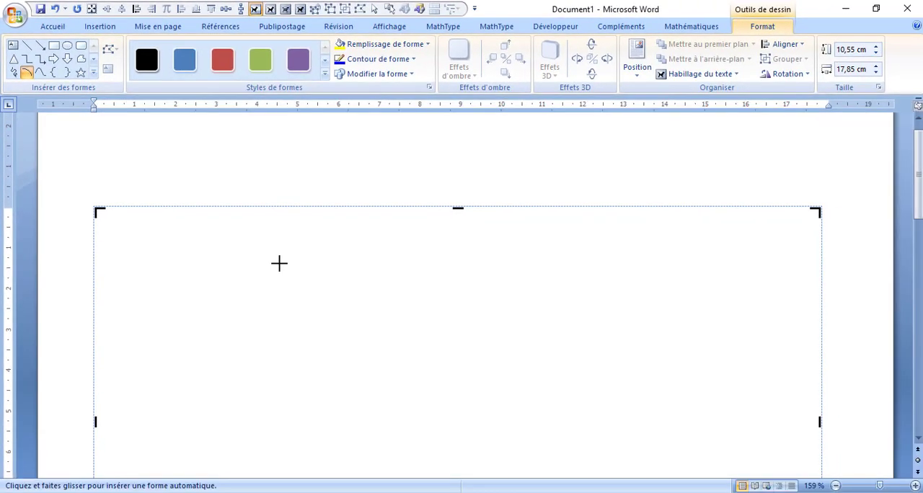
{"action": "left_click", "coordinate": [283, 252]}
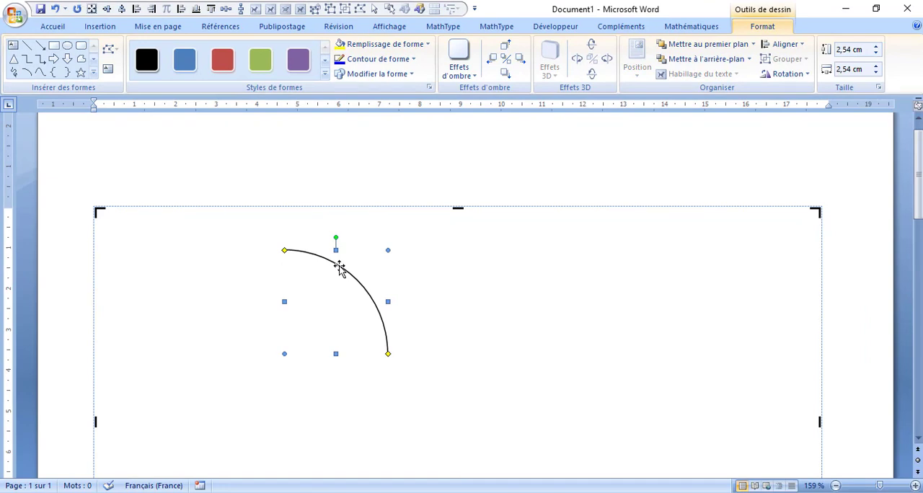
- Copy the arc directly below the original and rotate the copy 90° to the right to continue the curve
{"action": "left_click_drag", "start_coordinate": [340, 267], "coordinate": [345, 349]}
{"action": "left_click_drag", "start_coordinate": [345, 349], "coordinate": [345, 378]}
{"action": "left_click_drag", "start_coordinate": [344, 376], "coordinate": [345, 375]}
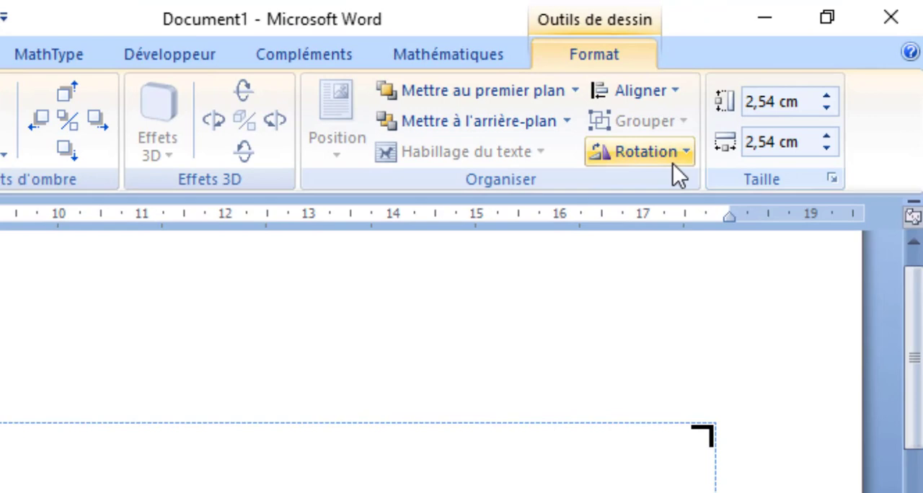
{"action": "left_click", "coordinate": [790, 75]}
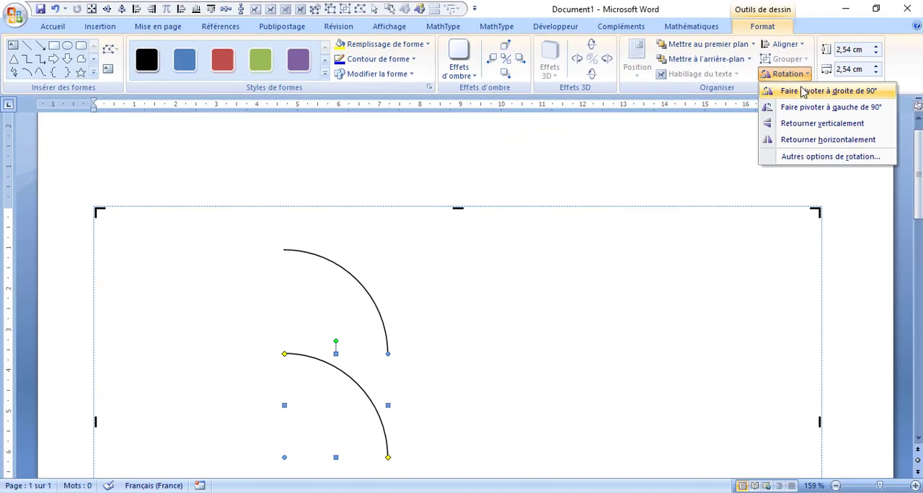
{"action": "left_click", "coordinate": [803, 91]}
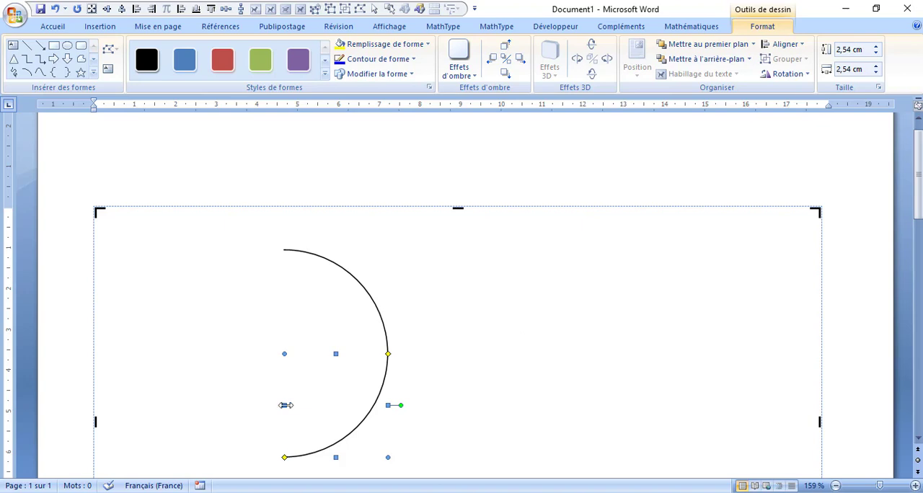
- Narrow the lower arc to about 0.99 cm and add a horizontally flipped copy adjoining it on the left
{"action": "left_click_drag", "start_coordinate": [285, 406], "coordinate": [347, 408]}
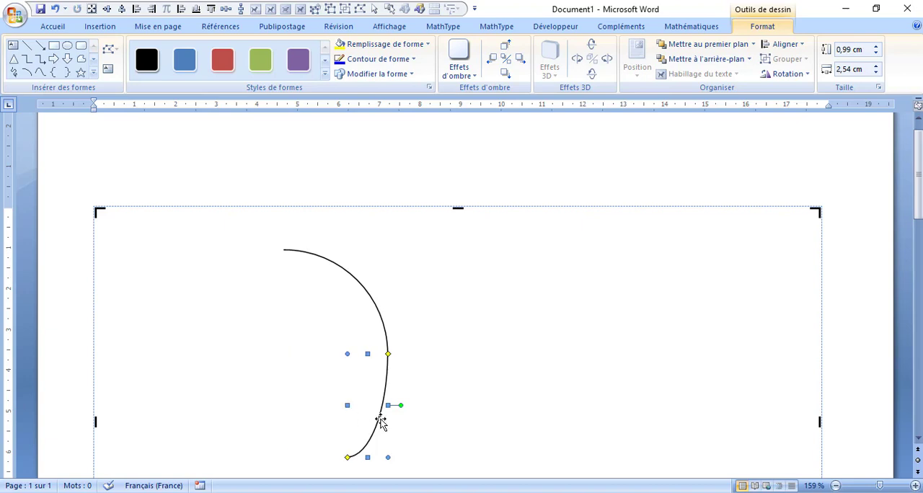
{"action": "left_click_drag", "start_coordinate": [380, 422], "coordinate": [364, 426]}
{"action": "left_click_drag", "start_coordinate": [362, 421], "coordinate": [341, 424]}
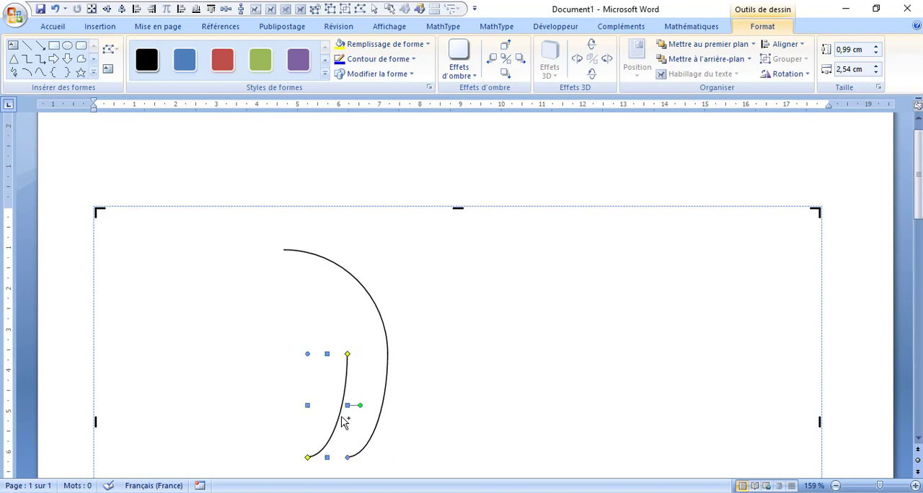
{"action": "left_click", "coordinate": [786, 74]}
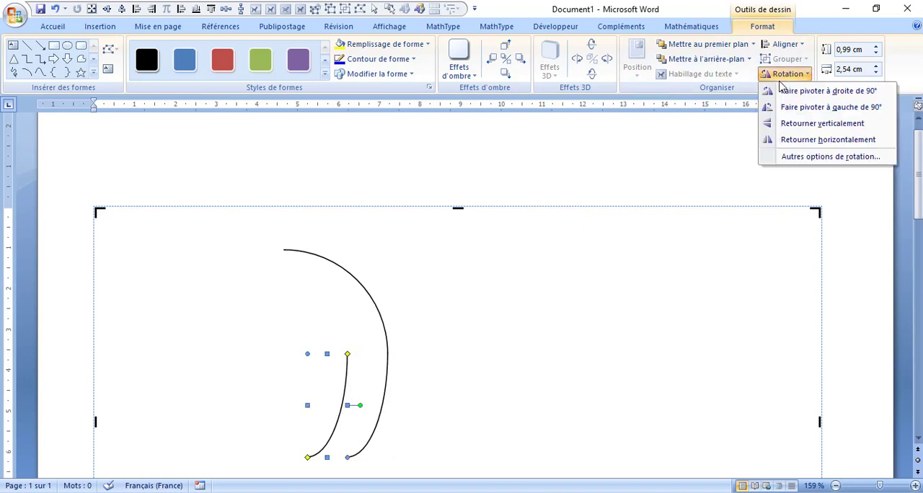
{"action": "left_click", "coordinate": [792, 142]}
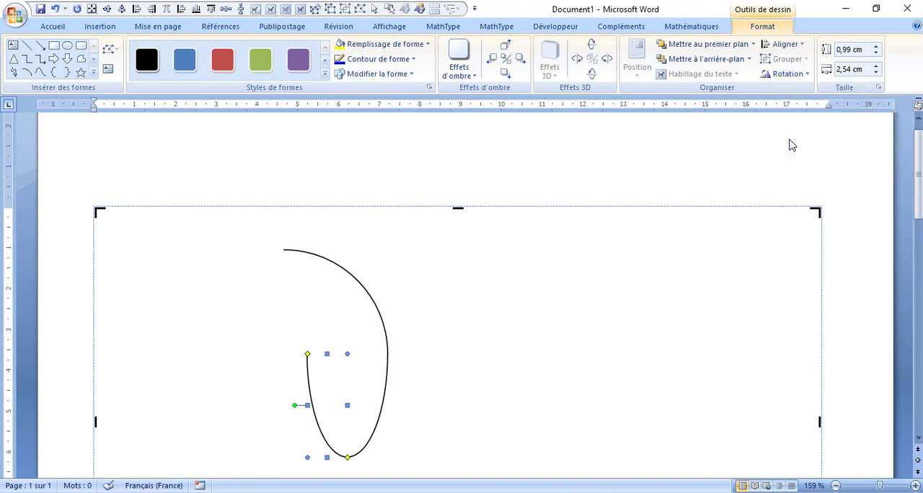
- Copy the large upper arc to its left and flip the copy horizontally to form a half circle
{"action": "left_click", "coordinate": [345, 272]}
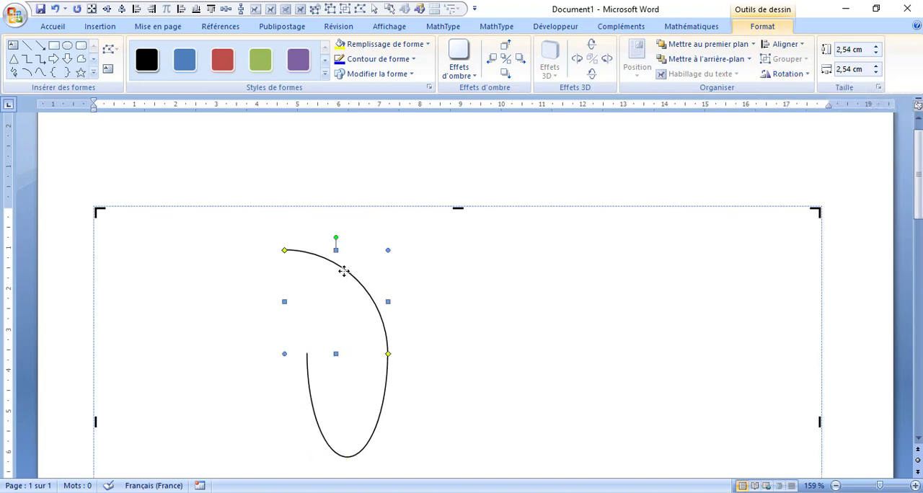
{"action": "left_click_drag", "start_coordinate": [340, 274], "coordinate": [246, 273]}
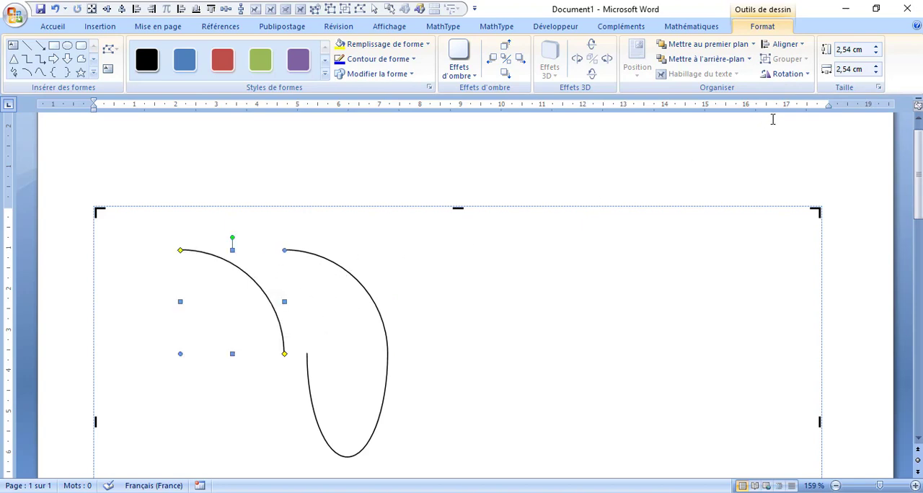
{"action": "left_click", "coordinate": [775, 74]}
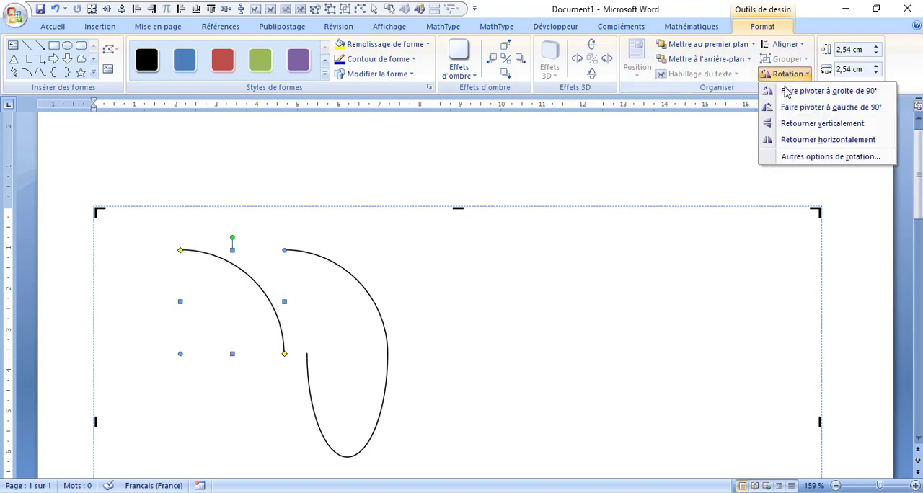
{"action": "left_click", "coordinate": [791, 141]}
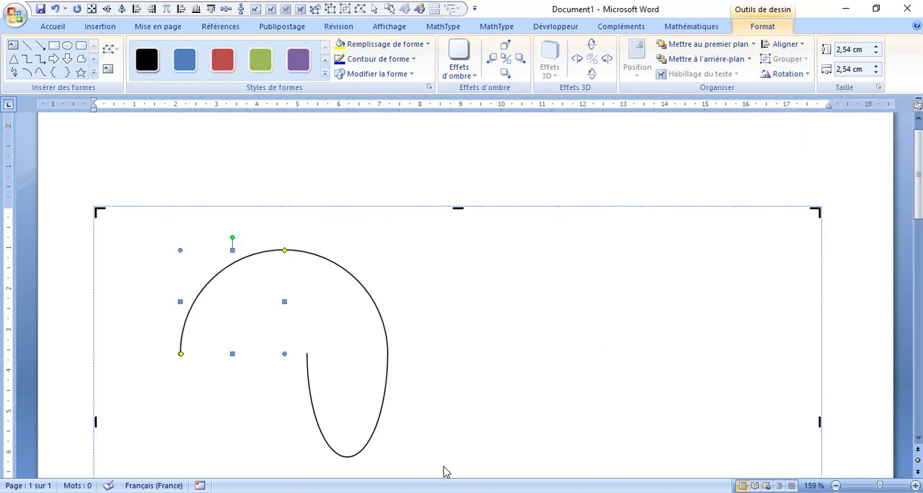
- Group the four arcs into one loop, scale it to 2.54 × 2.54 cm and move it slightly toward the canvas centre
{"action": "left_click_drag", "start_coordinate": [425, 470], "coordinate": [156, 233]}
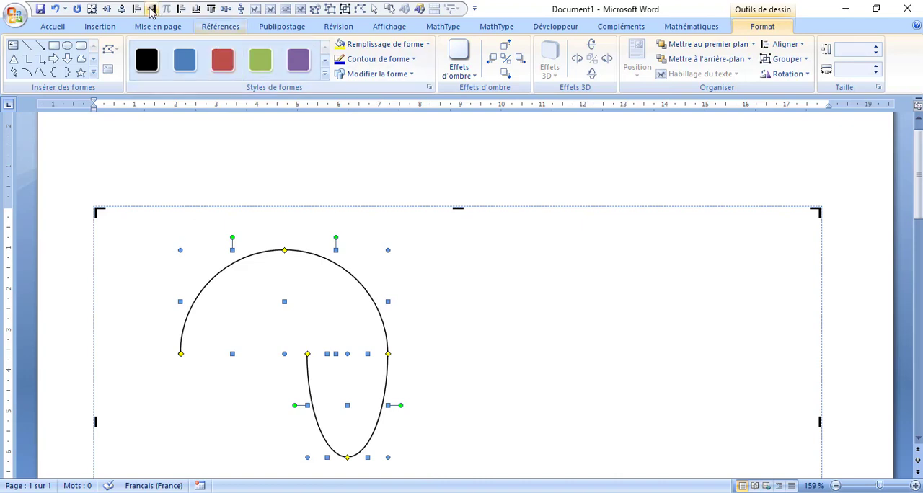
{"action": "left_click", "coordinate": [785, 59]}
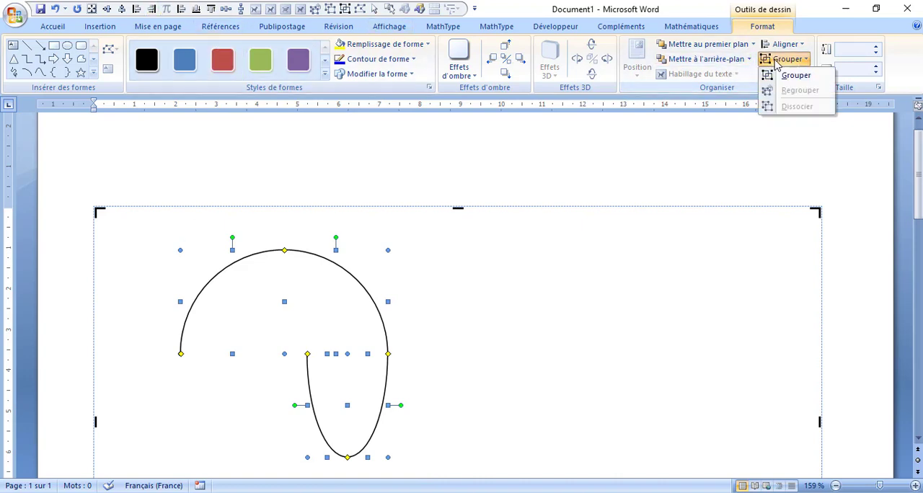
{"action": "left_click", "coordinate": [786, 78]}
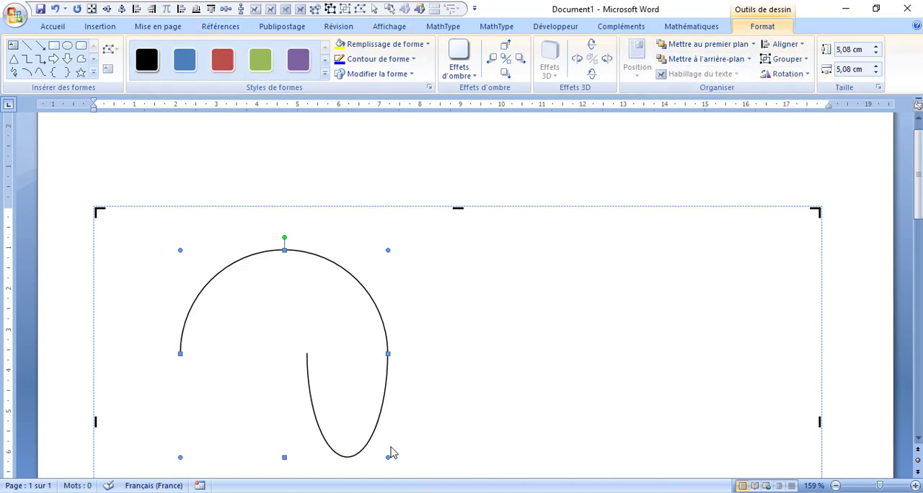
{"action": "left_click_drag", "start_coordinate": [388, 457], "coordinate": [281, 322]}
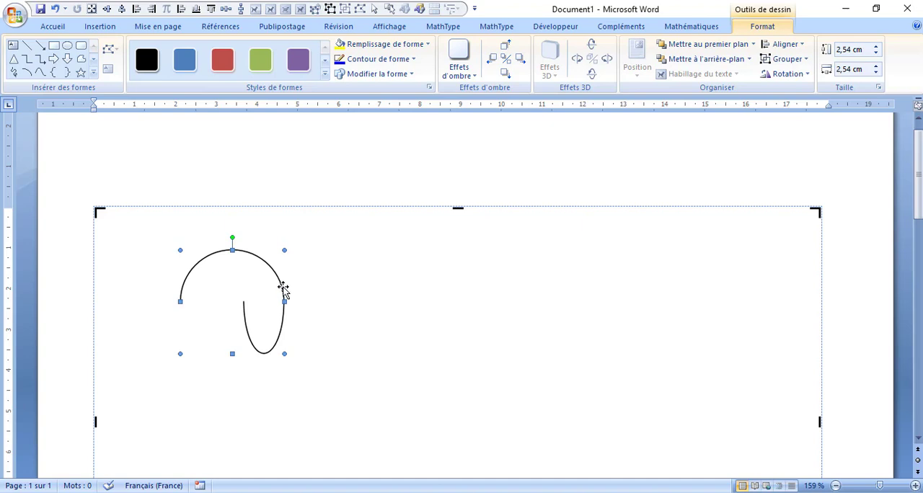
{"action": "left_click_drag", "start_coordinate": [283, 290], "coordinate": [349, 329]}
{"action": "left_click", "coordinate": [401, 325]}
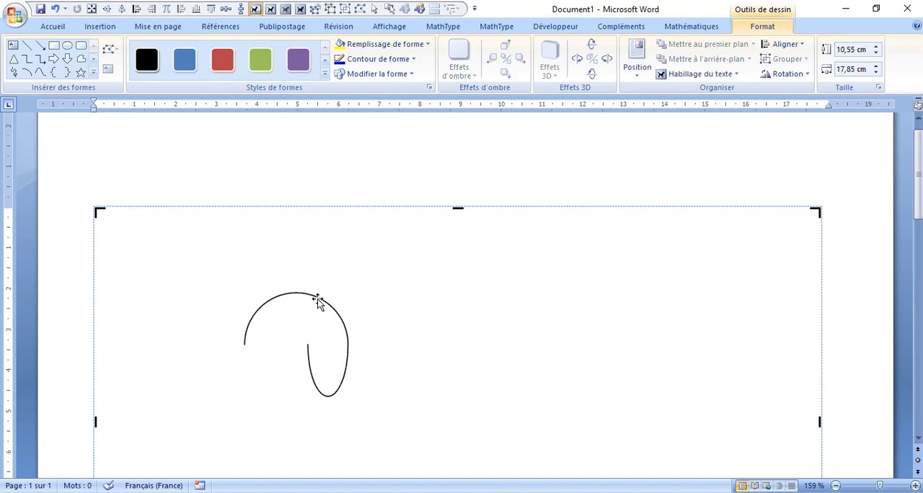
- Duplicate the loop into a horizontal row of seven linked loops and group them near the canvas's upper left
{"action": "left_click_drag", "start_coordinate": [318, 301], "coordinate": [653, 301]}
{"action": "left_click_drag", "start_coordinate": [757, 424], "coordinate": [202, 255]}
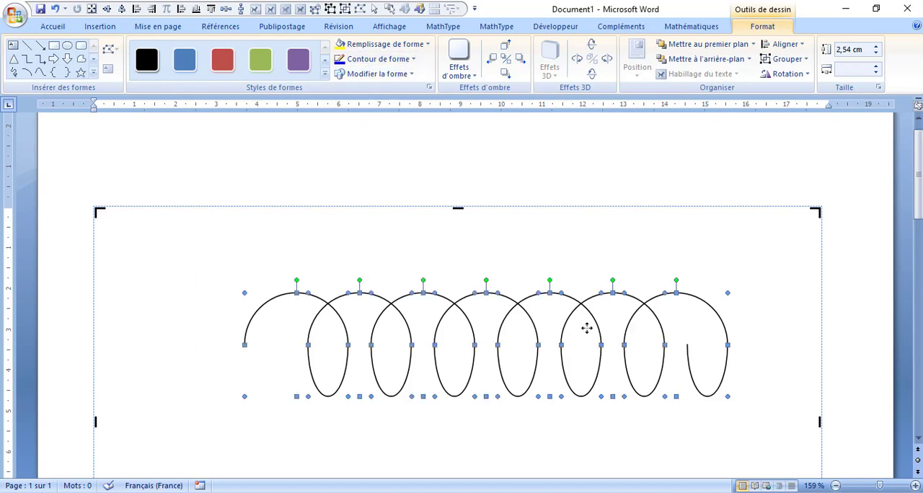
{"action": "left_click_drag", "start_coordinate": [587, 329], "coordinate": [484, 286]}
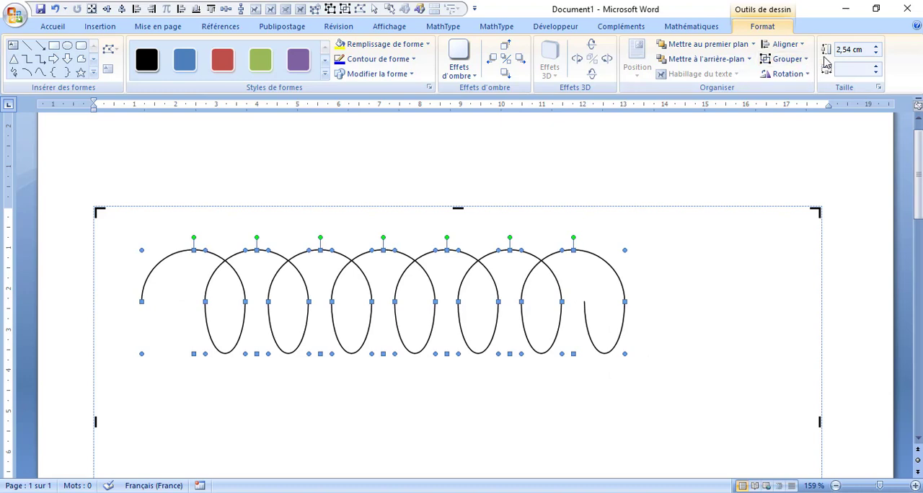
{"action": "left_click", "coordinate": [788, 74]}
{"action": "left_click", "coordinate": [788, 59]}
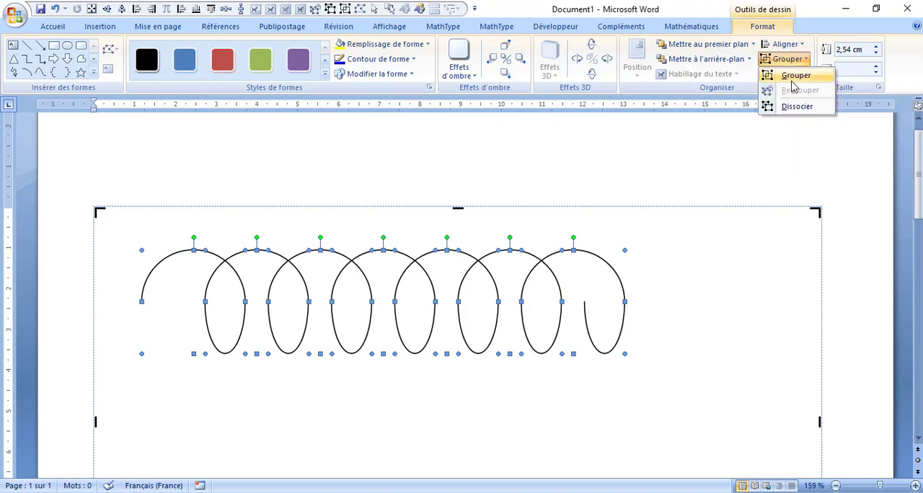
{"action": "left_click", "coordinate": [794, 76]}
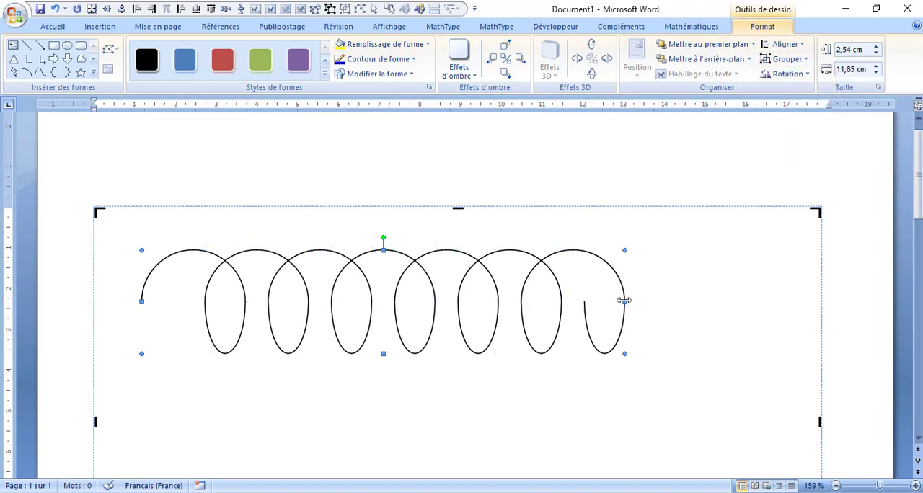
- Narrow the grouped coil to about 5.63 cm and join a copy of it to its right end
{"action": "left_click_drag", "start_coordinate": [625, 301], "coordinate": [372, 302]}
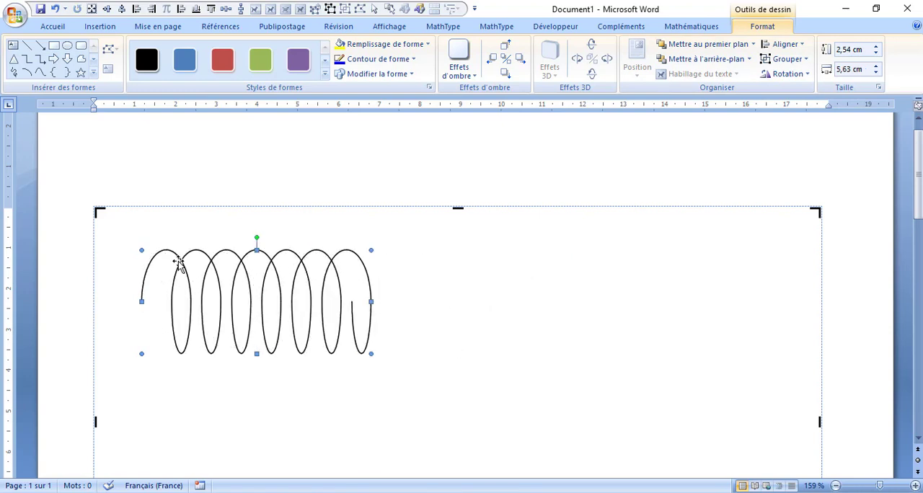
{"action": "left_click_drag", "start_coordinate": [173, 256], "coordinate": [385, 282]}
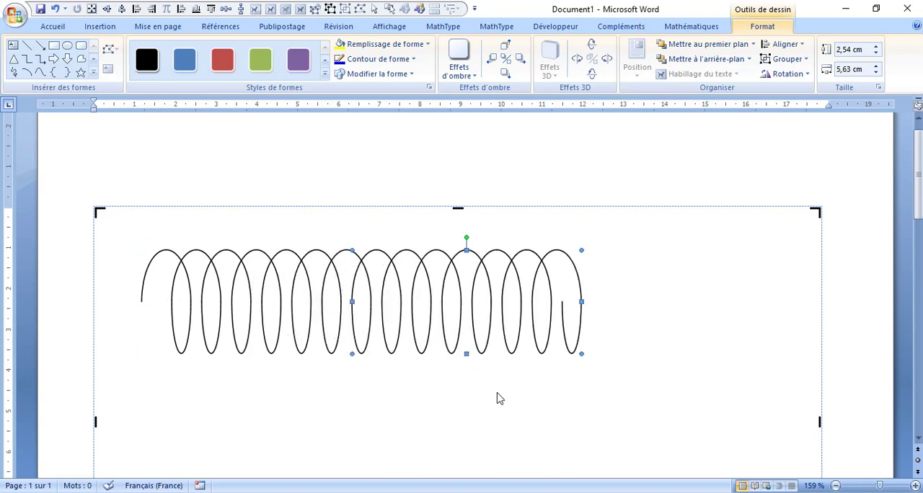
{"action": "left_click", "coordinate": [517, 409]}
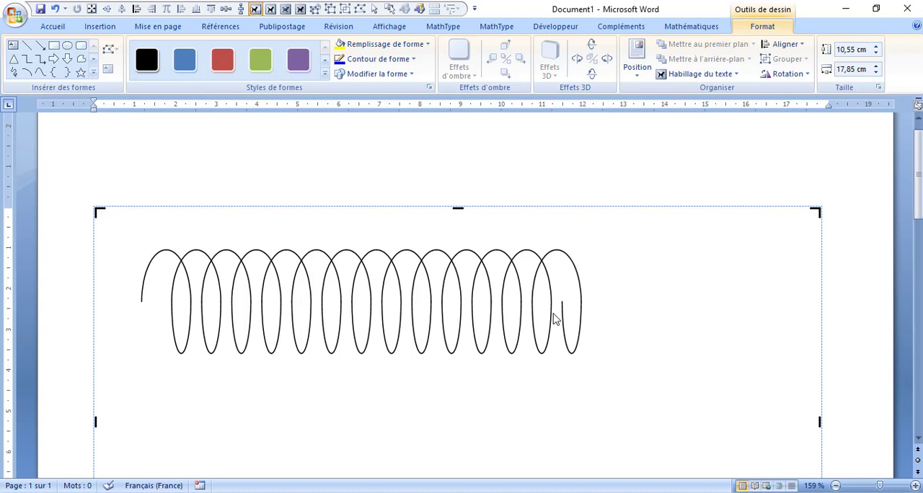
- Ungroup the right half of the coil, including its last loop, down to individual arcs
{"action": "left_click", "coordinate": [509, 285]}
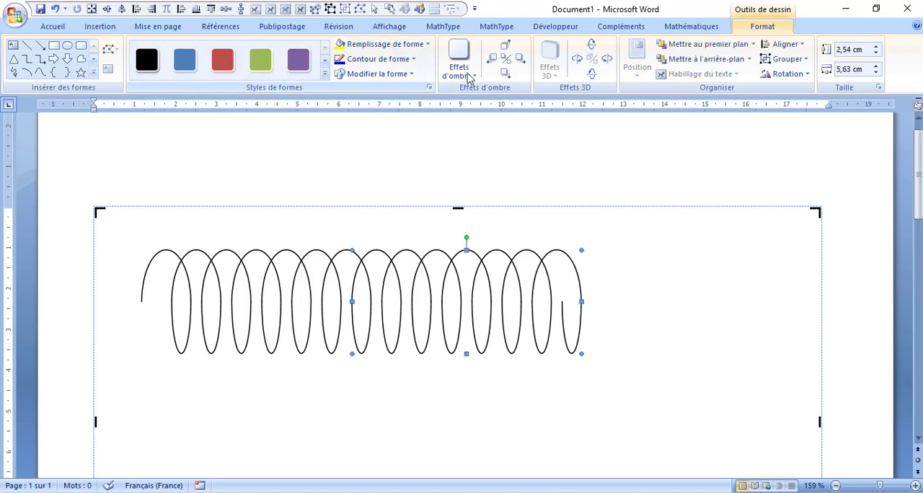
{"action": "left_click", "coordinate": [785, 60]}
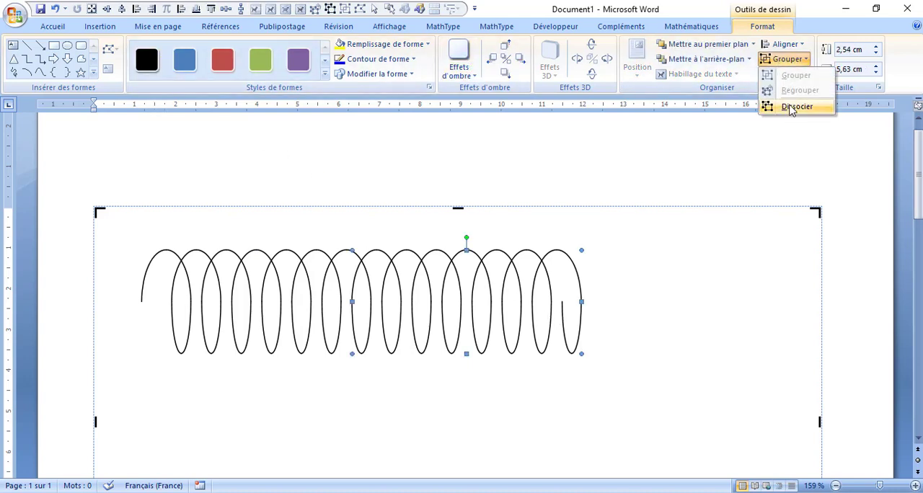
{"action": "left_click", "coordinate": [794, 106]}
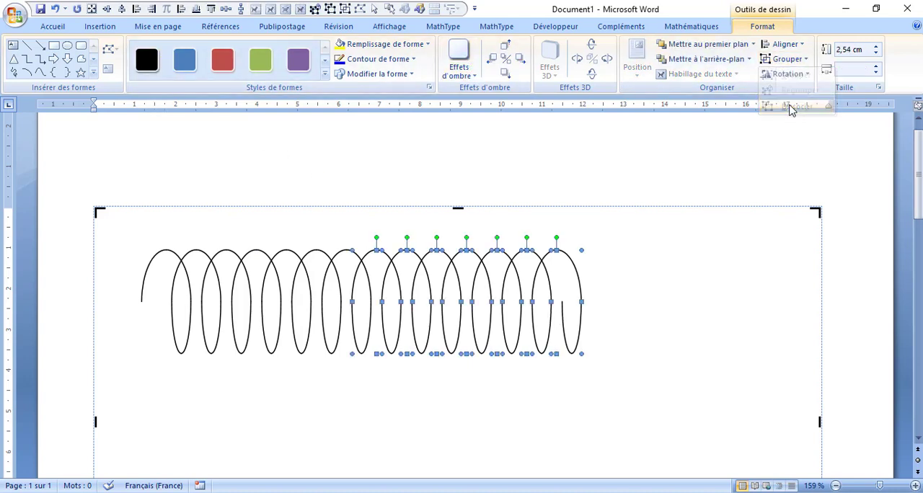
{"action": "left_click", "coordinate": [581, 325]}
{"action": "left_click", "coordinate": [785, 59]}
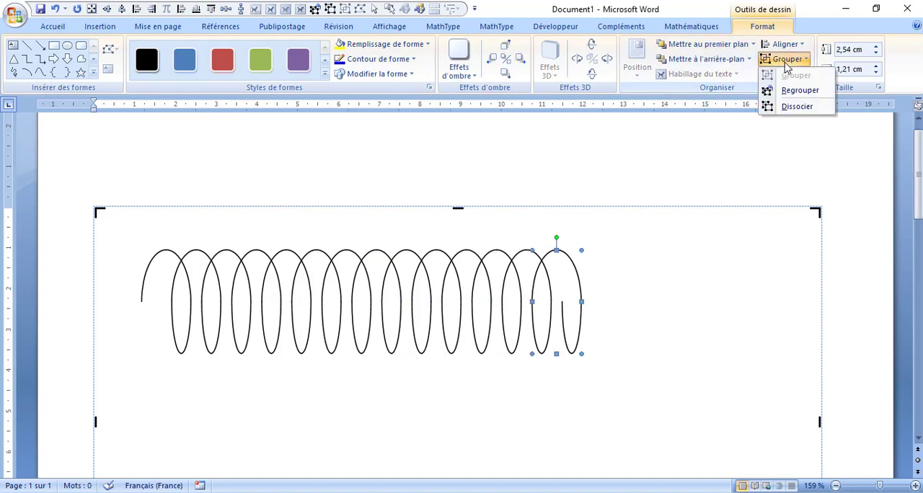
{"action": "left_click", "coordinate": [786, 107]}
{"action": "left_click", "coordinate": [613, 336]}
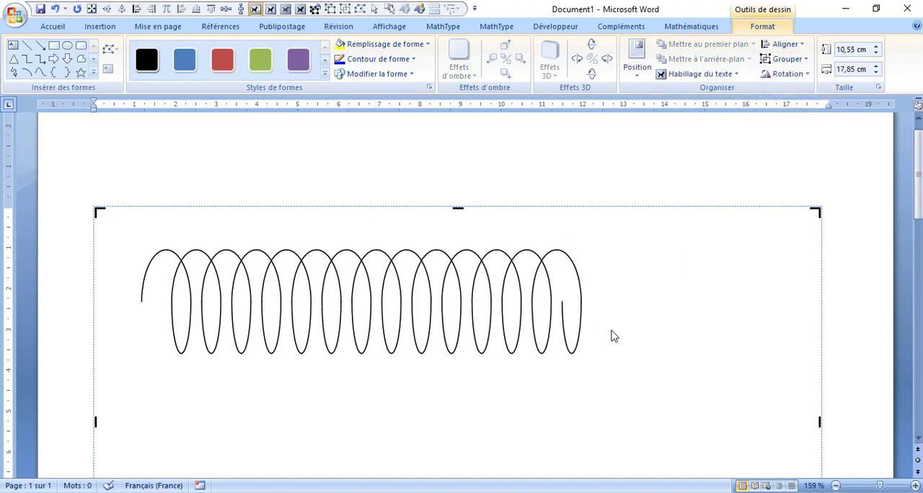
- Delete the two lower arcs of the last loop at the coil's right end
{"action": "left_click", "coordinate": [562, 310]}
{"action": "key", "text": "Delete"}
{"action": "left_click", "coordinate": [582, 328]}
{"action": "key", "text": "Delete"}
- Draw a horizontal lead line at each open end of the coil, the right one about 1.25 cm long
{"action": "left_click", "coordinate": [27, 45]}
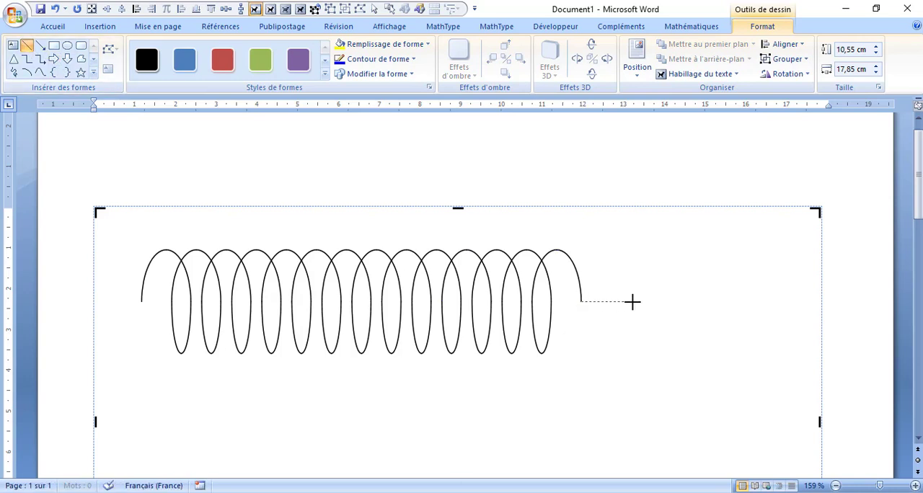
{"action": "left_click_drag", "start_coordinate": [633, 302], "coordinate": [633, 301]}
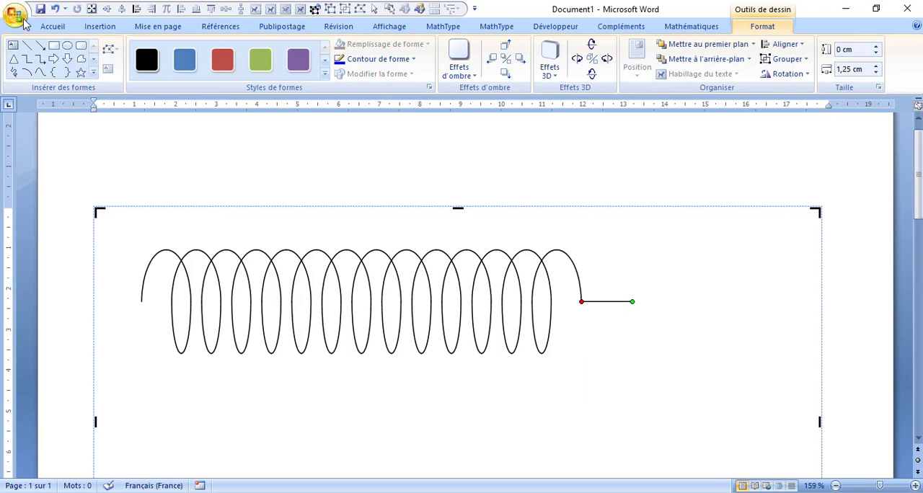
{"action": "left_click", "coordinate": [27, 45]}
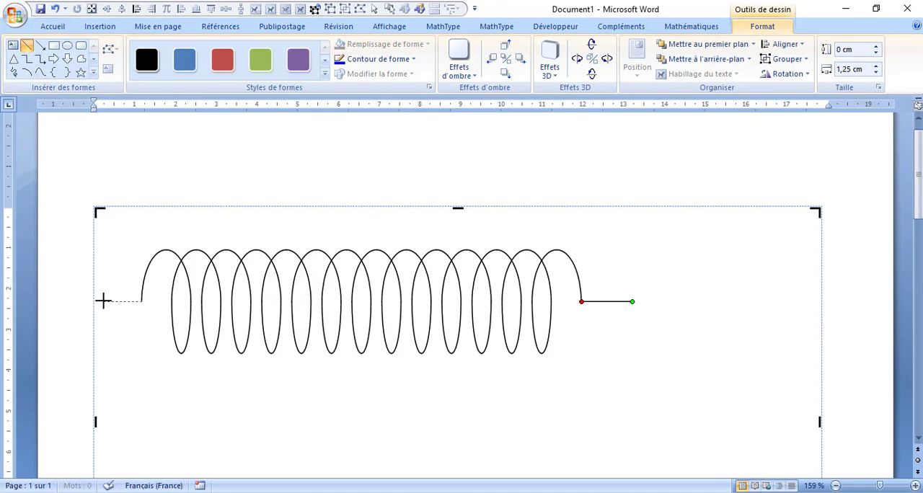
{"action": "left_click_drag", "start_coordinate": [103, 302], "coordinate": [103, 301]}
{"action": "key", "text": "Escape"}
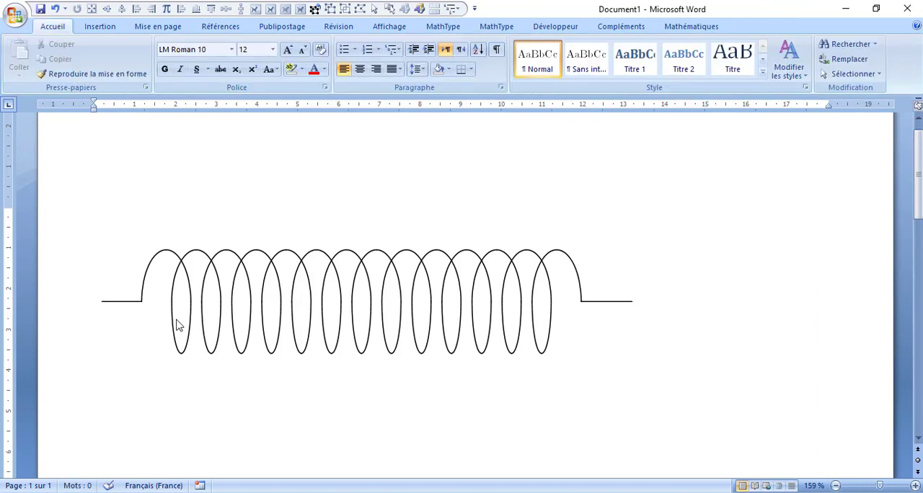
- Select all the coil's loops, arcs and both end leads and group them into one object
{"action": "left_click", "coordinate": [149, 323]}
{"action": "left_click_drag", "start_coordinate": [685, 394], "coordinate": [94, 216]}
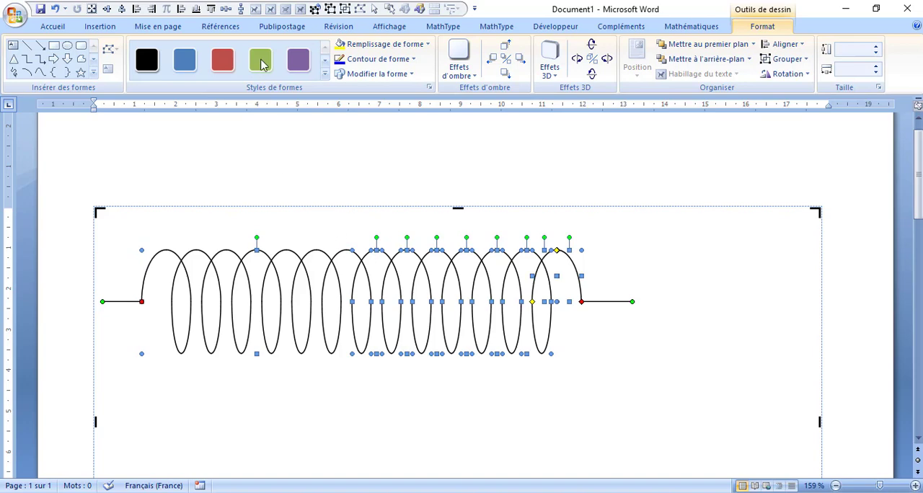
{"action": "left_click", "coordinate": [786, 58]}
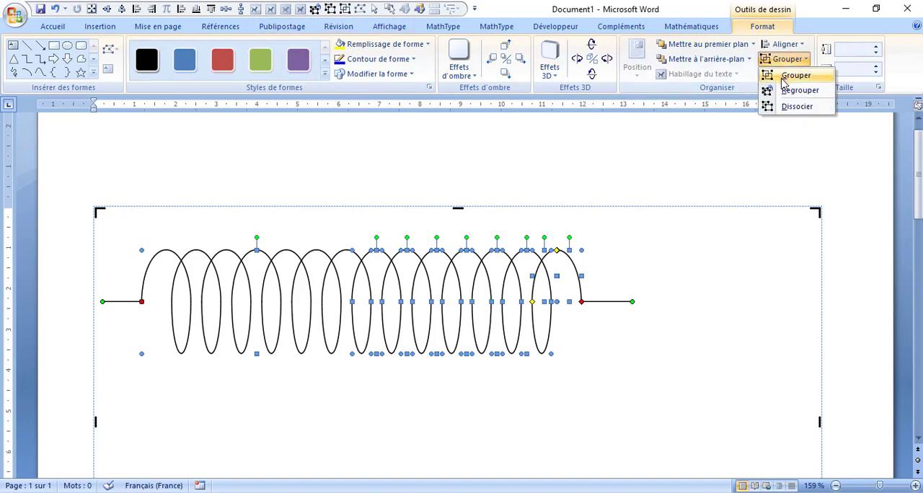
{"action": "left_click", "coordinate": [786, 78]}
- Shrink the grouped coil to about 5.5 cm wide and 1.7 cm high and place it near the canvas's upper middle
{"action": "left_click_drag", "start_coordinate": [633, 303], "coordinate": [442, 324]}
{"action": "left_click_drag", "start_coordinate": [332, 304], "coordinate": [479, 355]}
{"action": "left_click", "coordinate": [455, 278]}
{"action": "left_click", "coordinate": [427, 303]}
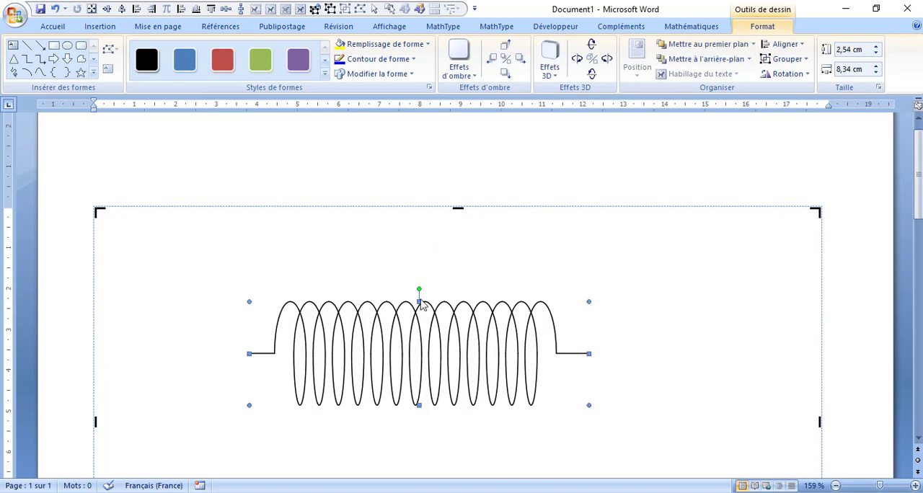
{"action": "left_click_drag", "start_coordinate": [420, 301], "coordinate": [422, 330]}
{"action": "left_click_drag", "start_coordinate": [588, 371], "coordinate": [520, 305]}
{"action": "left_click", "coordinate": [487, 372]}
{"action": "left_click", "coordinate": [484, 376]}
{"action": "left_click", "coordinate": [531, 345]}
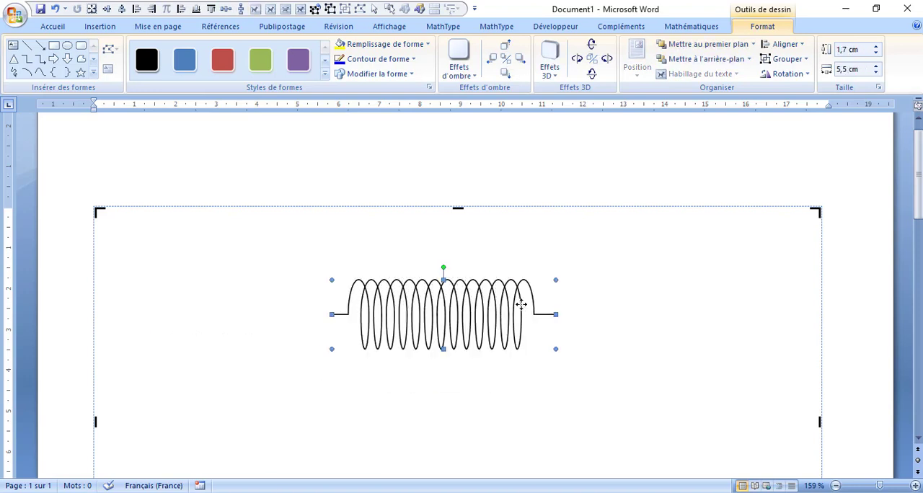
- Rotate the grouped coil clockwise by an exact angle so that it slopes down to the right
{"action": "left_click", "coordinate": [789, 73]}
{"action": "left_click", "coordinate": [806, 154]}
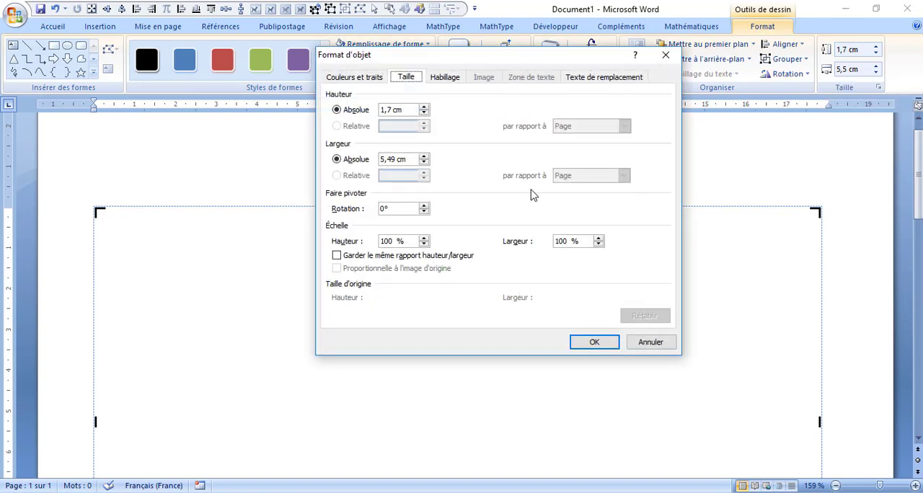
{"action": "double_click", "coordinate": [398, 210]}
{"action": "key", "text": "Return"}
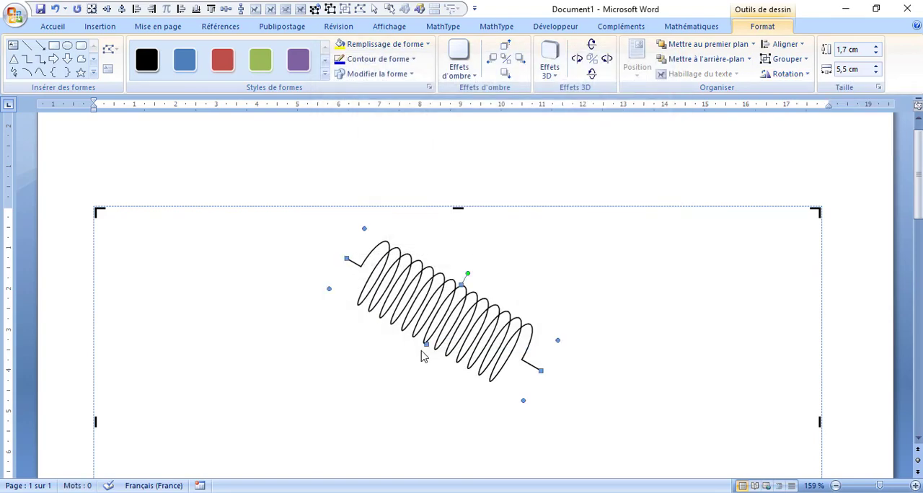
- Draw a horizontal freeform line about 11.04 cm long below the tilted coil
{"action": "left_click", "coordinate": [81, 59]}
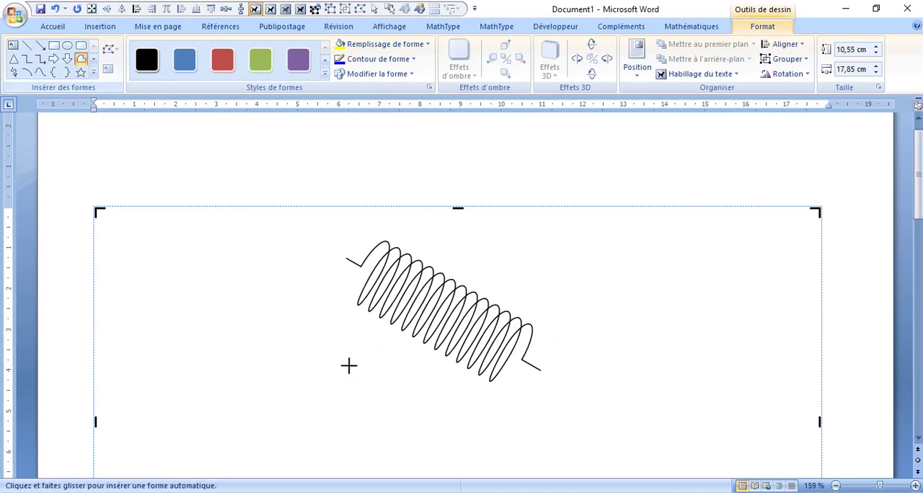
{"action": "left_click", "coordinate": [275, 403]}
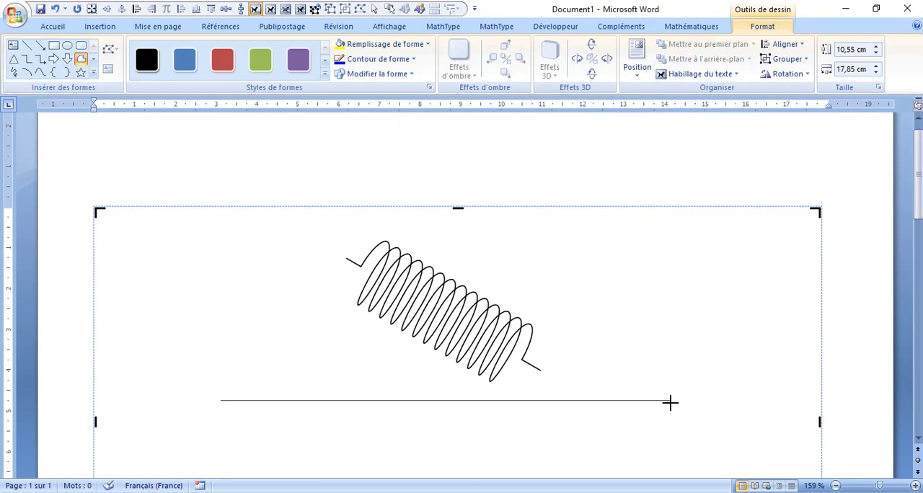
{"action": "double_click", "coordinate": [670, 401]}
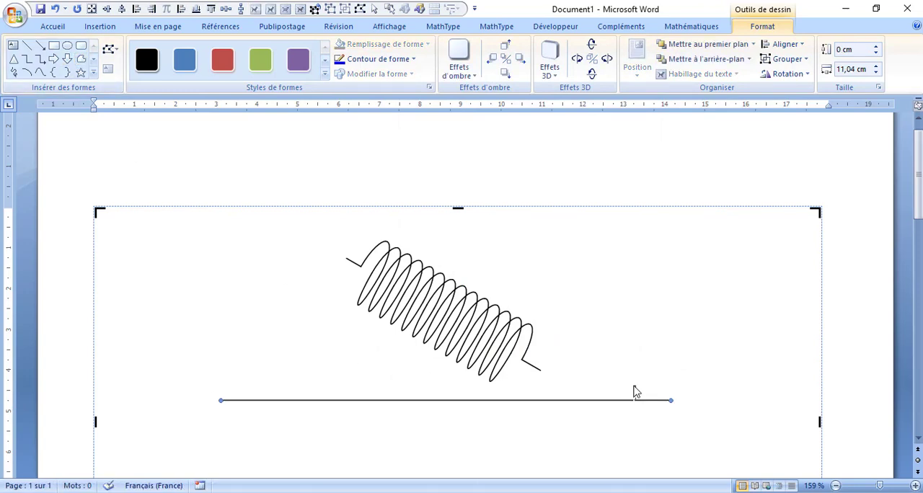
- Duplicate the horizontal line just above the original and rotate the copy clockwise to match the coil's slope
{"action": "left_click_drag", "start_coordinate": [634, 382], "coordinate": [634, 385]}
{"action": "left_click", "coordinate": [878, 87]}
{"action": "left_click_drag", "start_coordinate": [414, 209], "coordinate": [362, 215]}
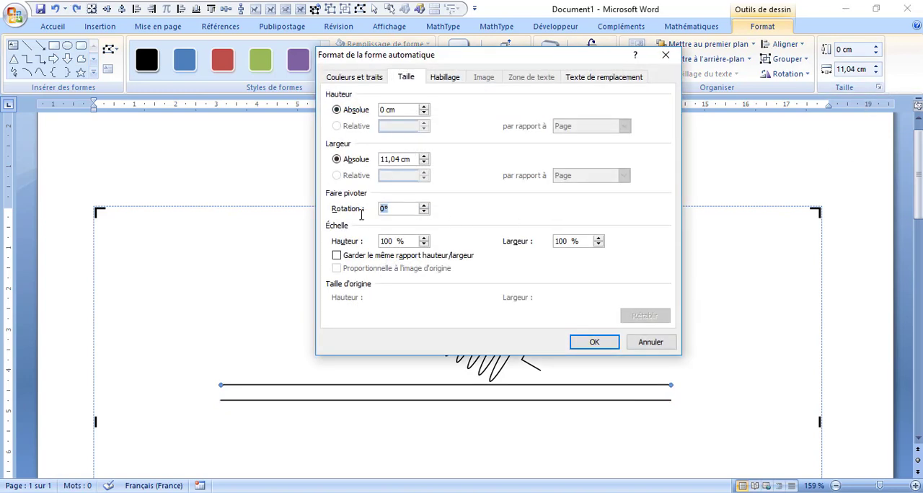
{"action": "key", "text": "Return"}
- Position the sloped and horizontal lines below the coil so they meet at their right ends and form an incline
{"action": "left_click_drag", "start_coordinate": [426, 416], "coordinate": [397, 345]}
{"action": "left_click", "coordinate": [580, 305]}
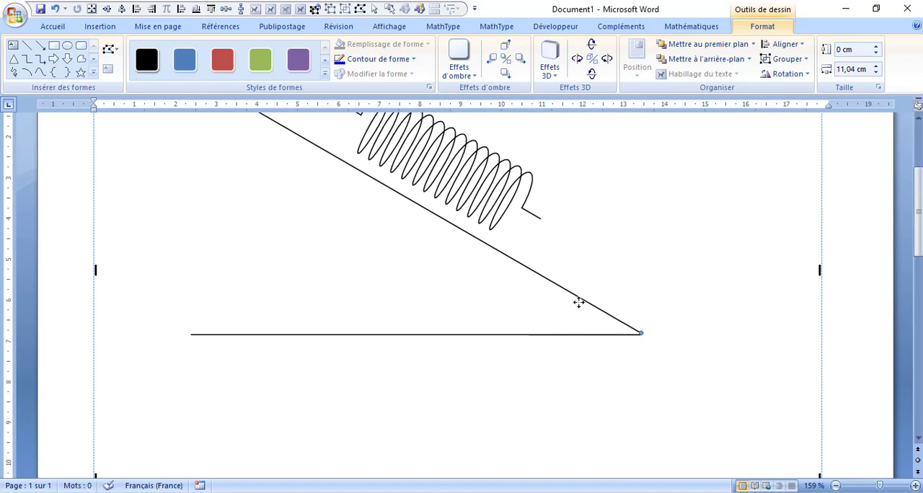
{"action": "scroll", "coordinate": [585, 318], "scroll_direction": "up", "scroll_amount": 1}
{"action": "key", "text": "ctrl+Up"}
{"action": "key", "text": "ctrl+Up"}
{"action": "key", "text": "ctrl+Up"}
{"action": "key", "text": "ctrl+Up"}
{"action": "key", "text": "ctrl+Up"}
{"action": "key", "text": "ctrl+Up"}
{"action": "key", "text": "ctrl+Up"}
{"action": "key", "text": "ctrl+Up"}
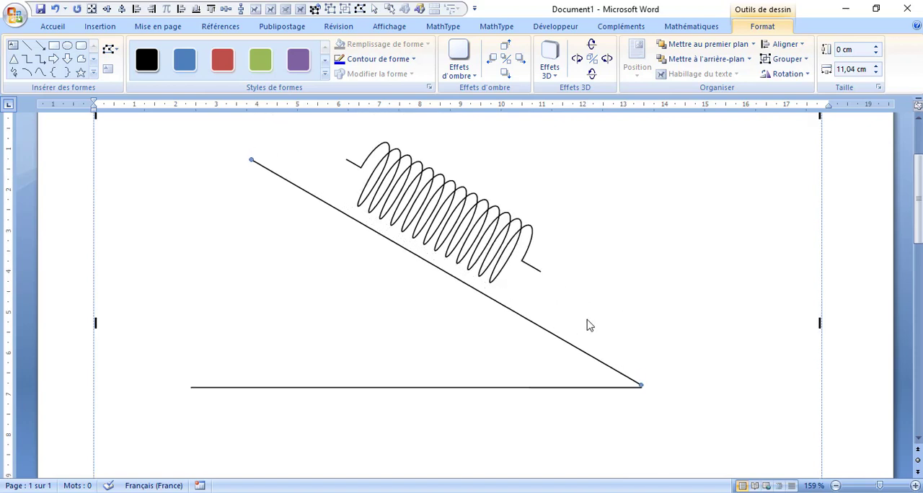
- Shorten the tilted coil to about 3.47 cm, reduce its height and set it against the incline's upper part
{"action": "left_click", "coordinate": [536, 212]}
{"action": "left_click_drag", "start_coordinate": [536, 212], "coordinate": [568, 240]}
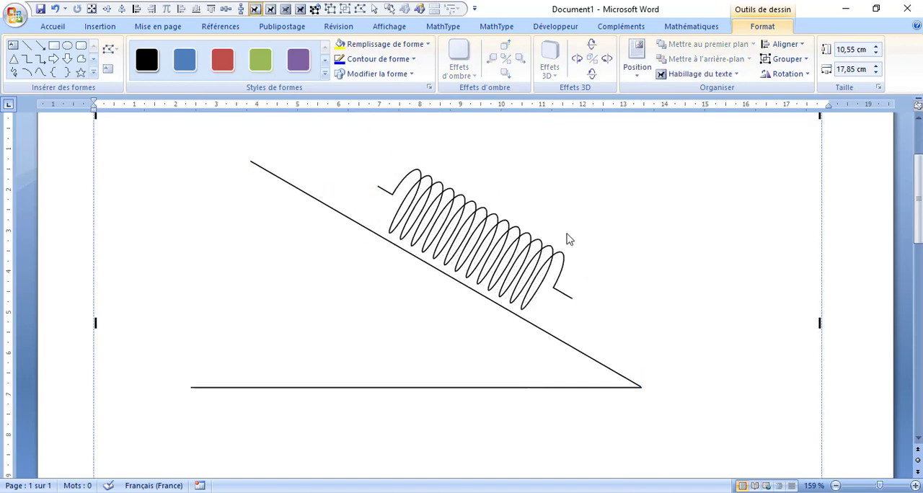
{"action": "left_click", "coordinate": [577, 307]}
{"action": "left_click_drag", "start_coordinate": [575, 304], "coordinate": [499, 258]}
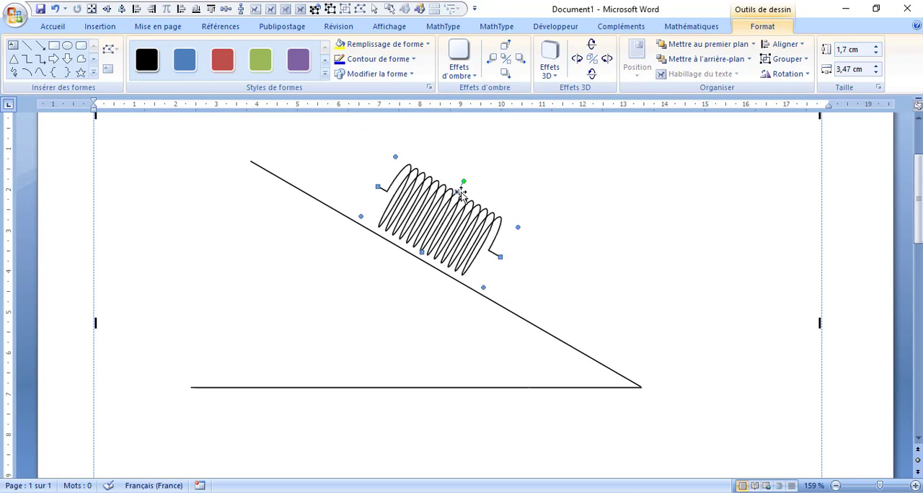
{"action": "left_click_drag", "start_coordinate": [445, 202], "coordinate": [405, 194]}
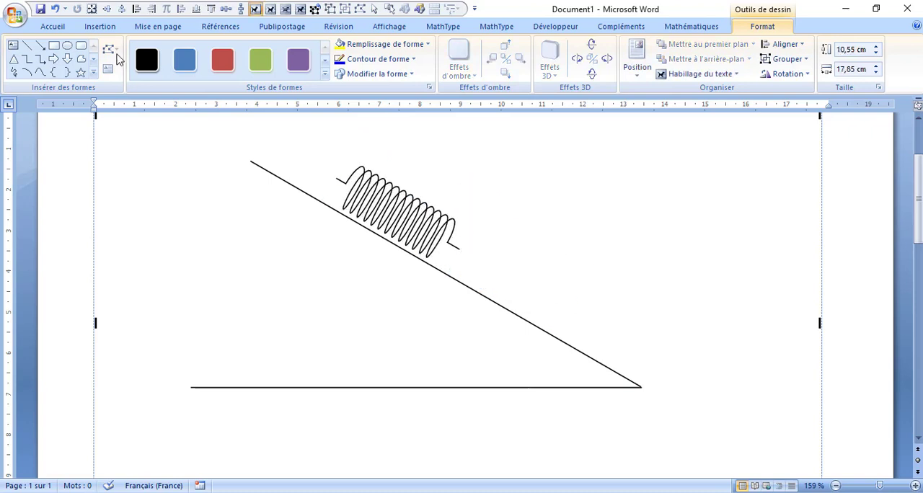
- Draw a rectangle about 0.39 cm wide and 1.21 cm high right of the coil and fill it with the "Diagonales larges vers le haut" pattern
{"action": "left_click", "coordinate": [55, 48]}
{"action": "left_click_drag", "start_coordinate": [536, 183], "coordinate": [554, 232]}
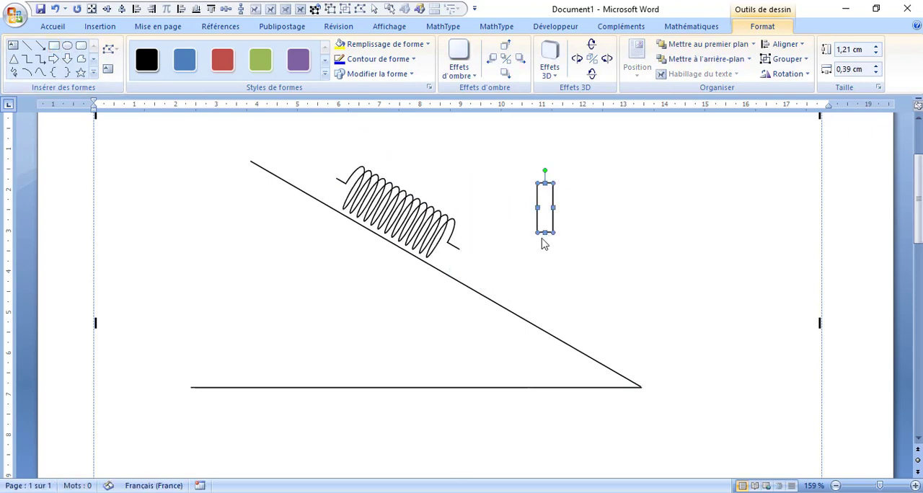
{"action": "left_click", "coordinate": [879, 88]}
{"action": "left_click", "coordinate": [357, 78]}
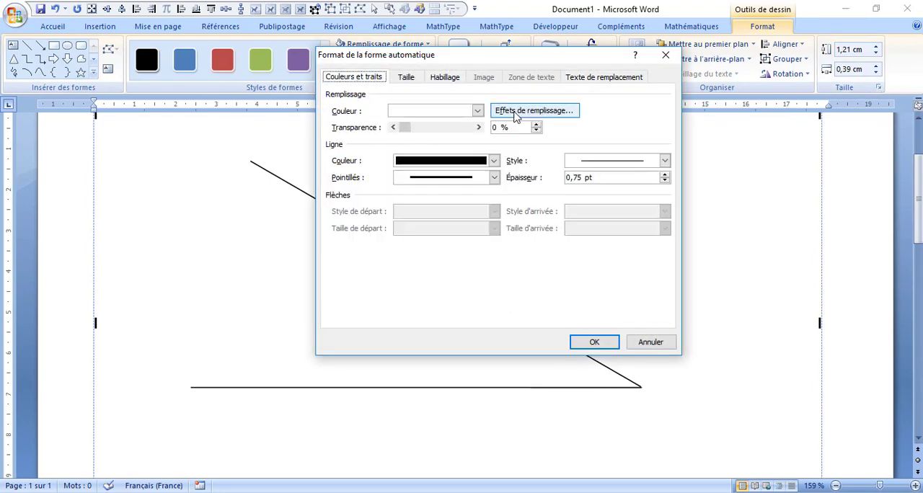
{"action": "left_click", "coordinate": [496, 111]}
{"action": "left_click", "coordinate": [619, 116]}
{"action": "left_click", "coordinate": [657, 117]}
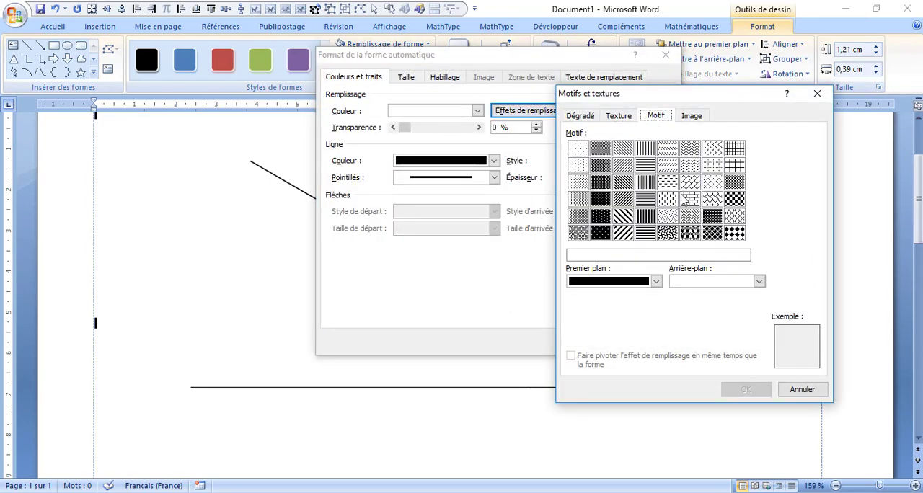
{"action": "left_click", "coordinate": [626, 233]}
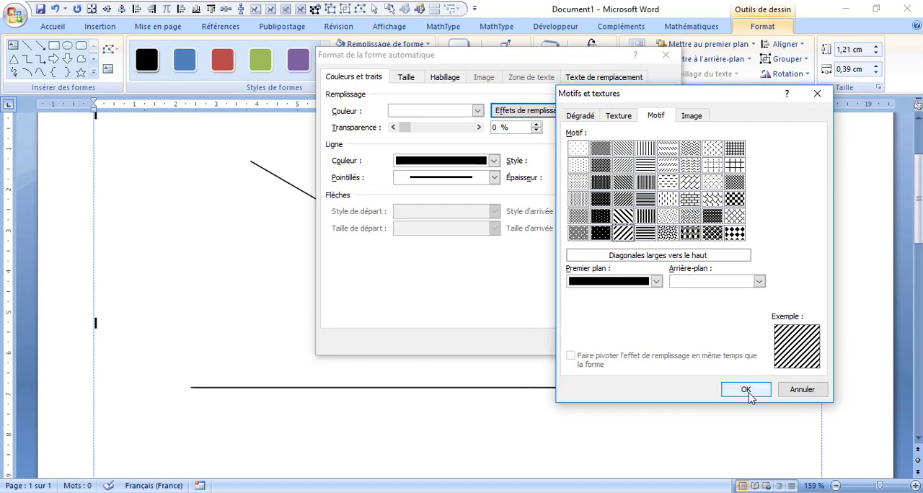
{"action": "left_click", "coordinate": [747, 389]}
{"action": "left_click", "coordinate": [595, 342]}
- Remove the hatched rectangle's outline and draw a vertical line about 1.21 cm long along its right edge
{"action": "left_click", "coordinate": [376, 58]}
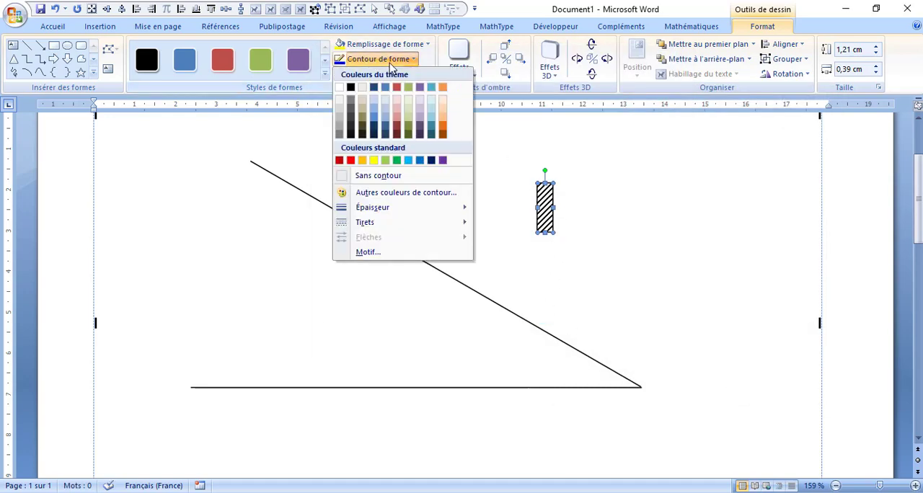
{"action": "left_click", "coordinate": [415, 180]}
{"action": "left_click", "coordinate": [29, 47]}
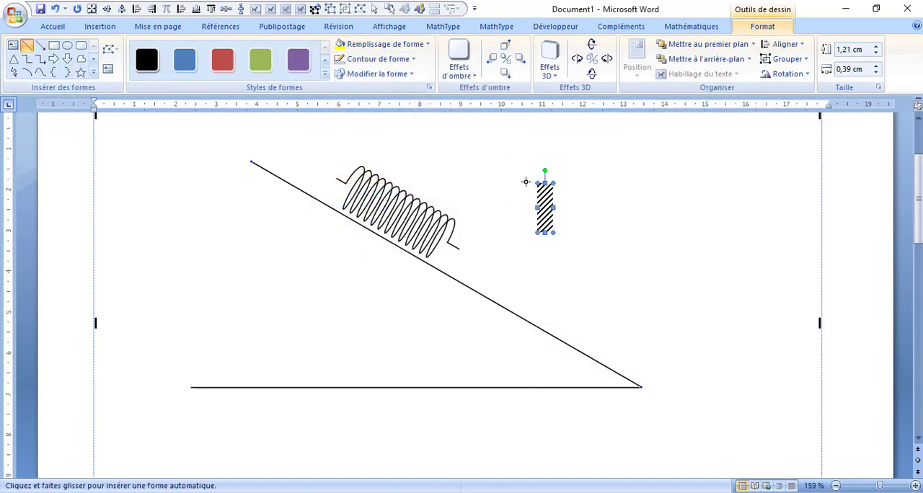
{"action": "left_click_drag", "start_coordinate": [554, 183], "coordinate": [553, 232]}
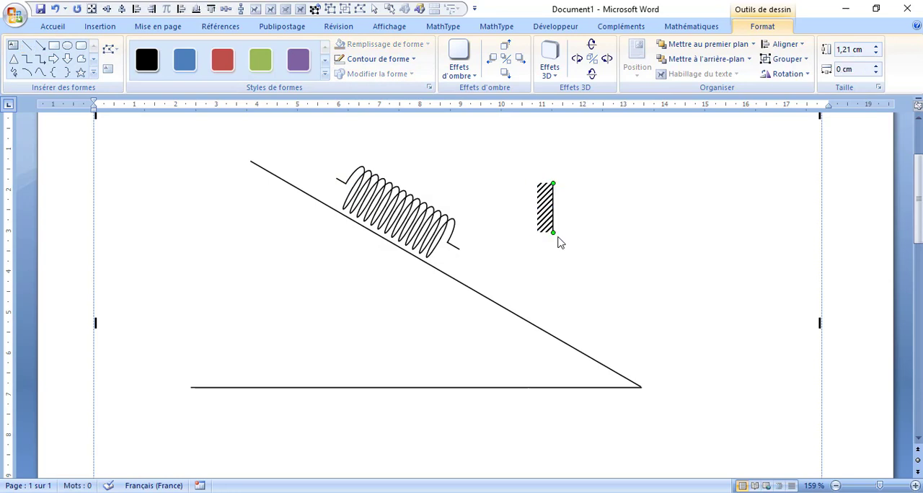
- Align the hatched rectangle and its vertical edge line to the right and group them as a wall support
{"action": "left_click", "coordinate": [550, 225], "text": "shift"}
{"action": "left_click", "coordinate": [784, 44]}
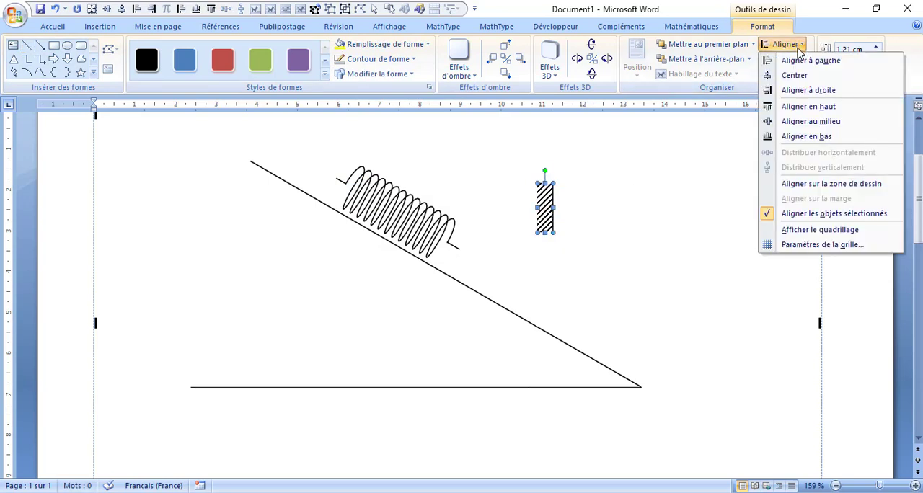
{"action": "left_click", "coordinate": [808, 90]}
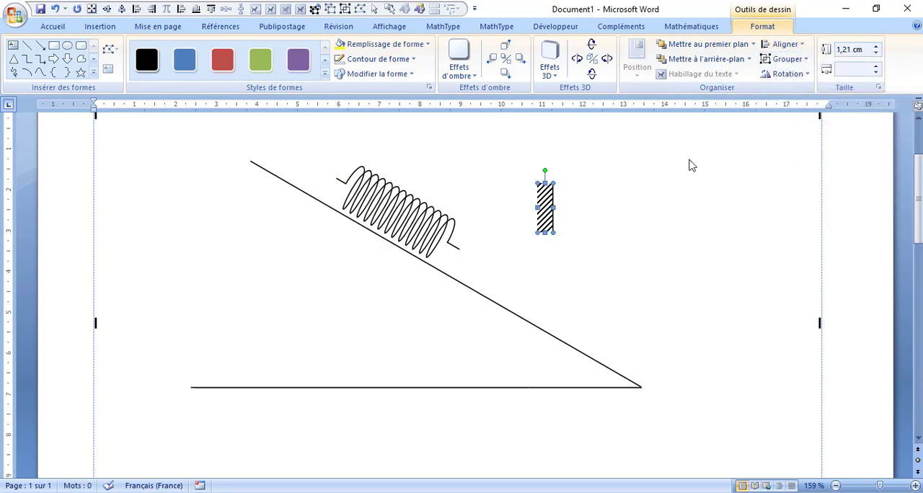
{"action": "left_click", "coordinate": [784, 59]}
{"action": "left_click", "coordinate": [795, 75]}
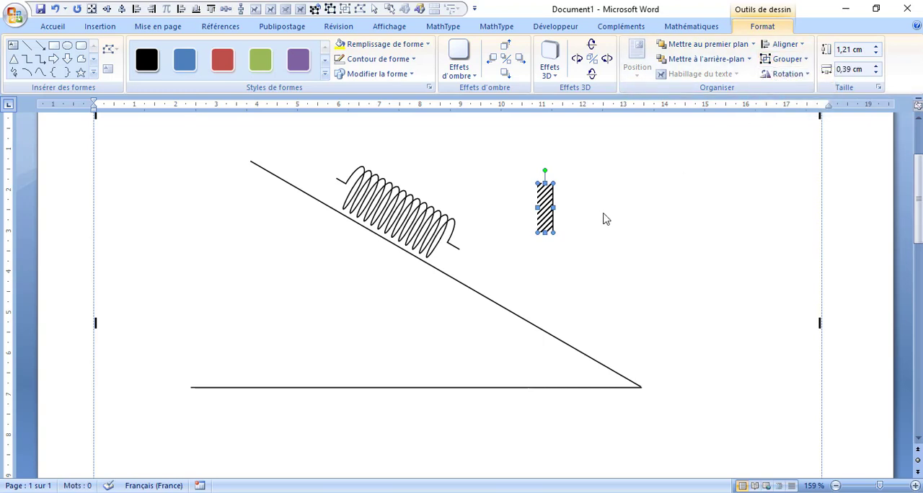
- Set the wall support's width to 0.2 cm and its rotation to 30°
{"action": "left_click", "coordinate": [875, 72]}
{"action": "left_click", "coordinate": [876, 72]}
{"action": "left_click", "coordinate": [879, 87]}
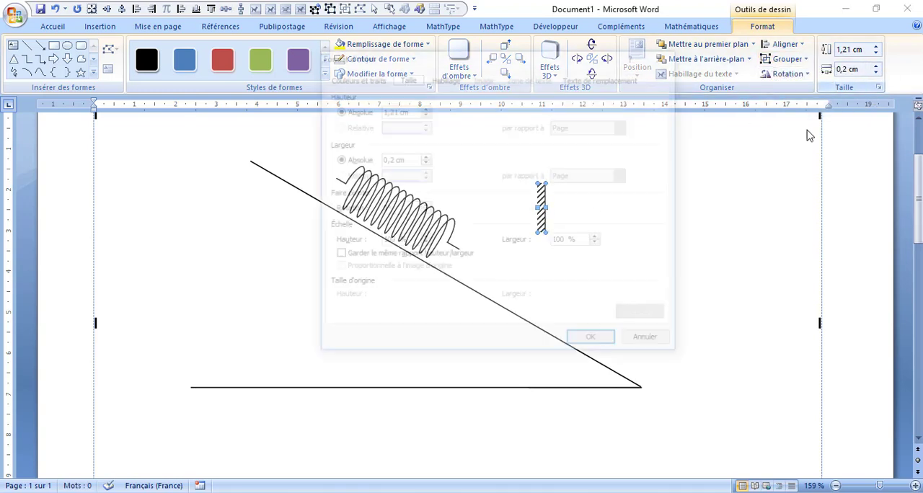
{"action": "left_click_drag", "start_coordinate": [406, 209], "coordinate": [349, 214]}
{"action": "type", "text": "3"}
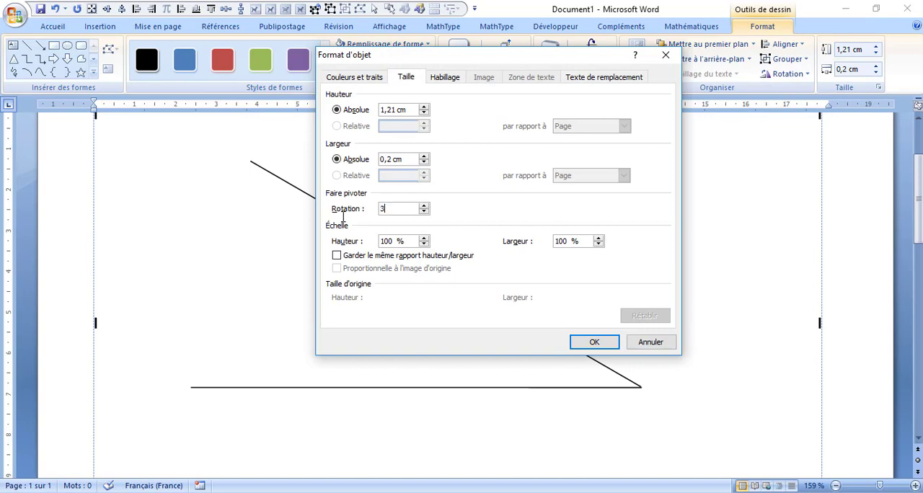
{"action": "type", "text": "0"}
{"action": "key", "text": "Return"}
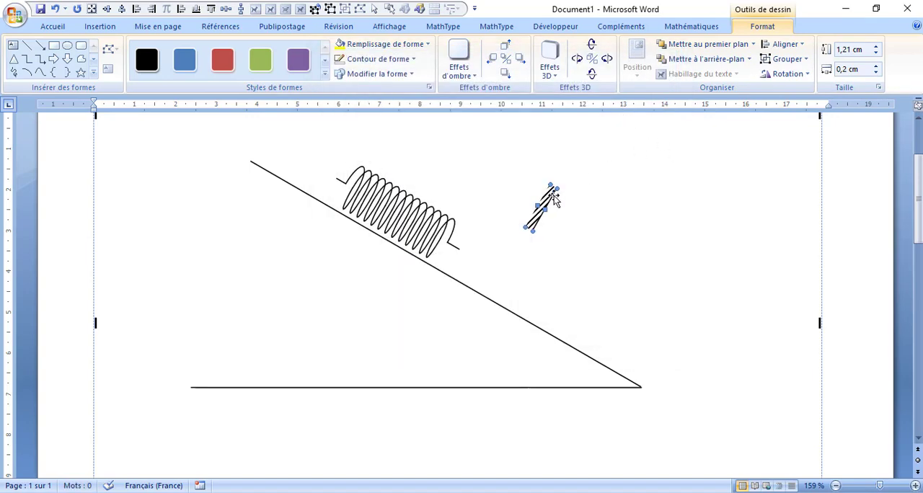
- Change the wall support's hatching to wide downward diagonals and place it on the incline at the coil's upper end
{"action": "left_click", "coordinate": [429, 87]}
{"action": "left_click", "coordinate": [500, 114]}
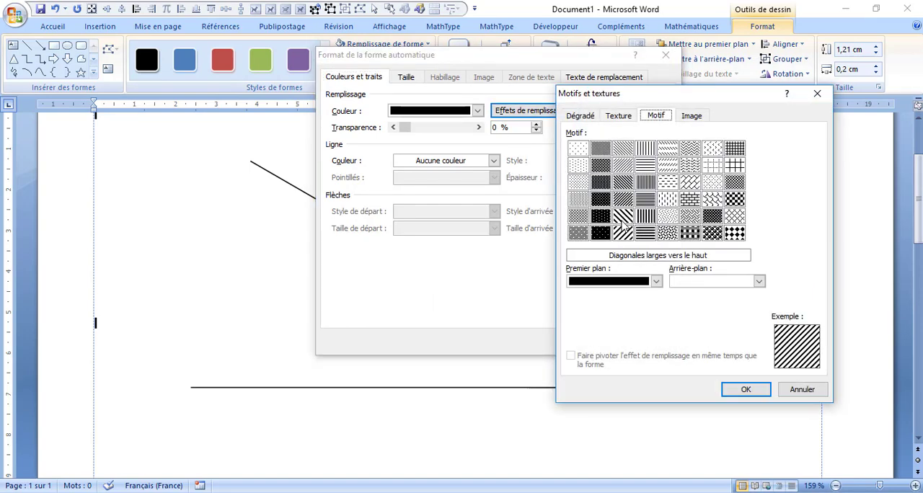
{"action": "left_click", "coordinate": [743, 391]}
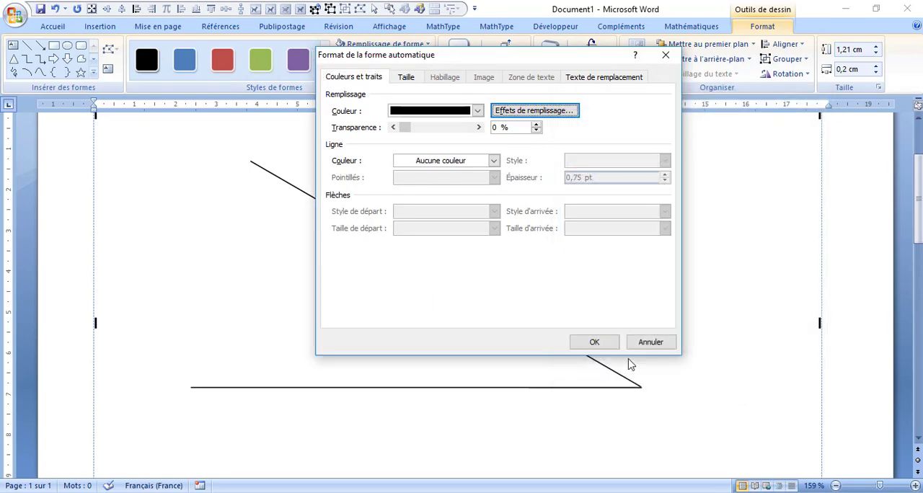
{"action": "left_click", "coordinate": [587, 341]}
{"action": "mouse_move", "coordinate": [540, 217]}
{"action": "left_mouse_down"}
{"action": "mouse_move", "coordinate": [322, 170]}
{"action": "mouse_move", "coordinate": [326, 178]}
{"action": "left_mouse_up"}
{"action": "left_click", "coordinate": [387, 170]}
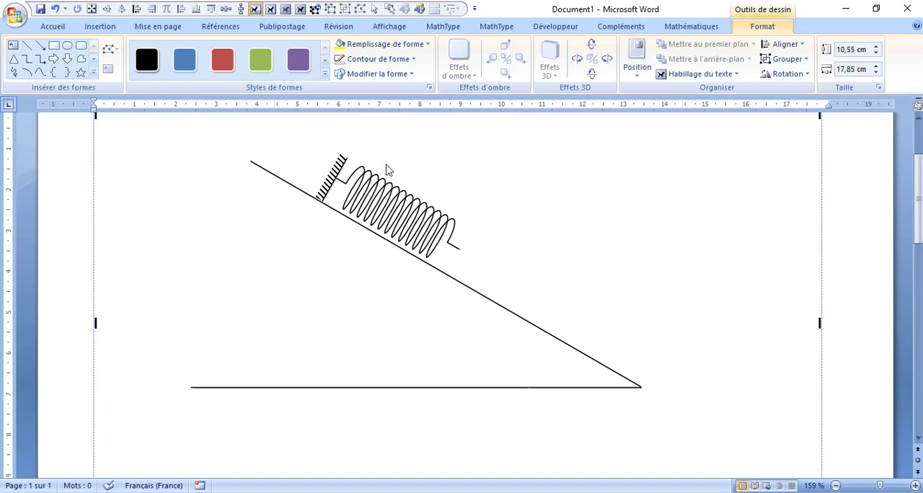
- Draw a rounded rectangle about 1.16 cm wide and 0.87 cm high beside the incline and set its rotation to 30°
{"action": "left_click", "coordinate": [81, 45]}
{"action": "left_click_drag", "start_coordinate": [526, 224], "coordinate": [576, 260]}
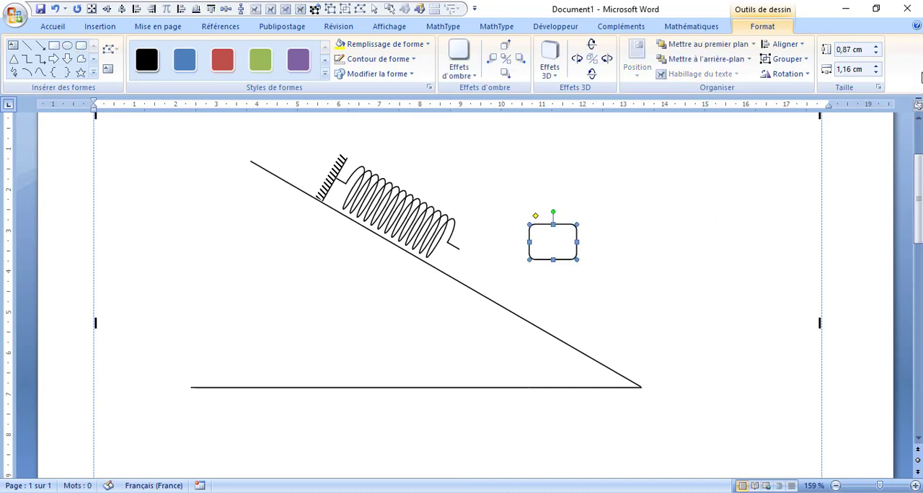
{"action": "left_click", "coordinate": [878, 87]}
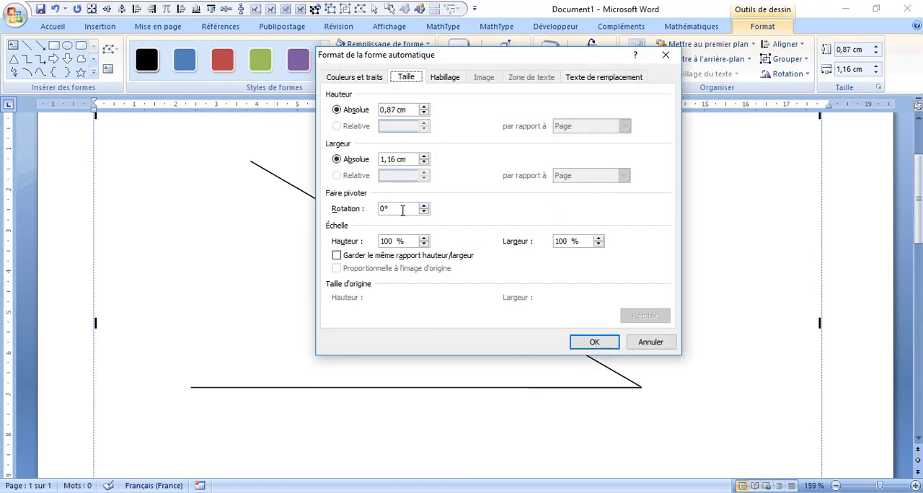
{"action": "double_click", "coordinate": [402, 210]}
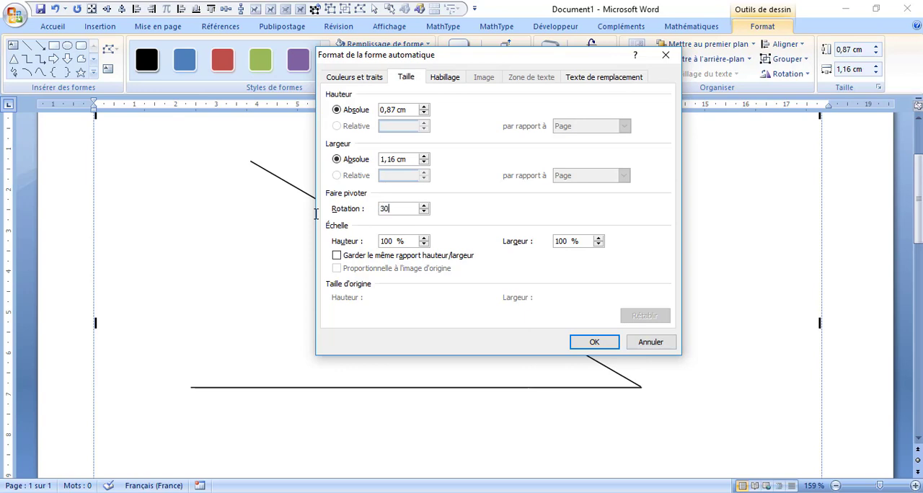
{"action": "key", "text": "Return"}
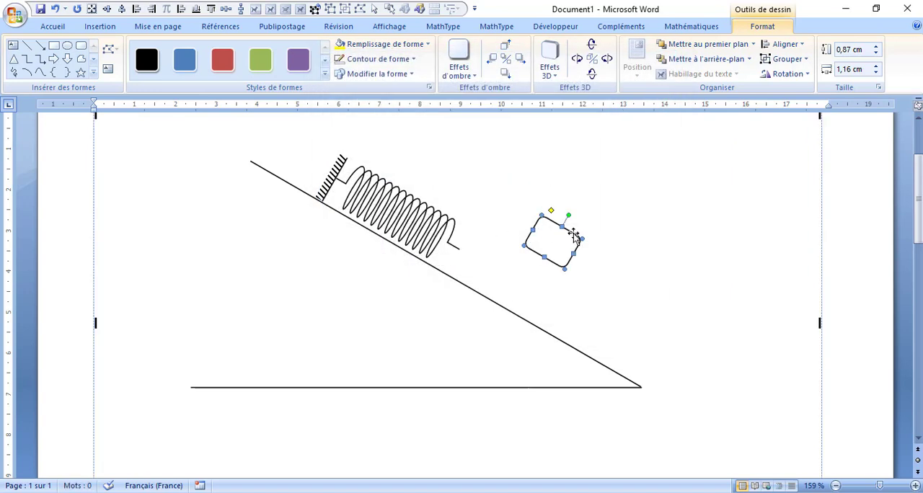
- Place the rounded block against the coil's lower end lead and enlarge it to about 1.66 cm wide and 1.02 cm high
{"action": "left_click_drag", "start_coordinate": [473, 266], "coordinate": [487, 263]}
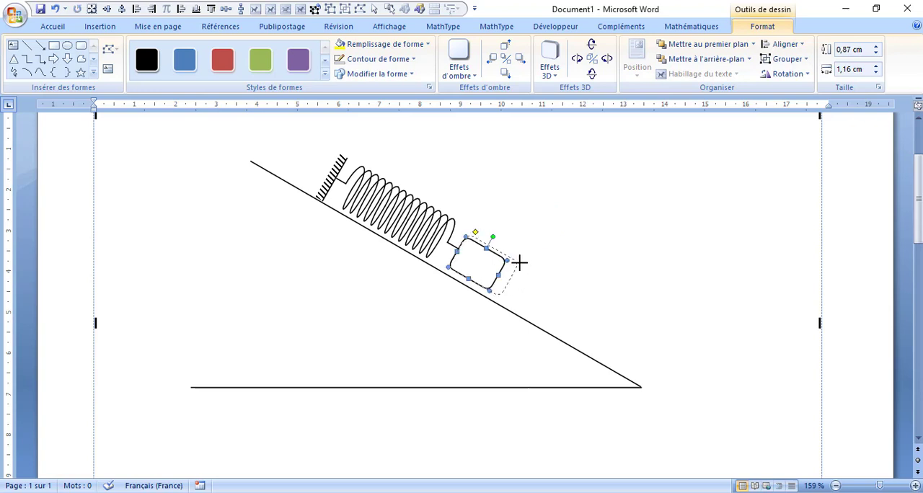
{"action": "left_click_drag", "start_coordinate": [520, 264], "coordinate": [524, 264]}
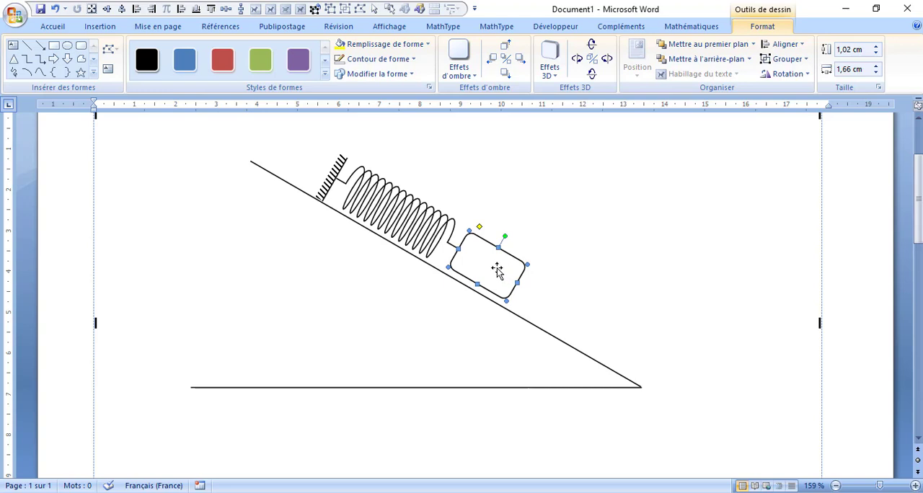
{"action": "left_click_drag", "start_coordinate": [497, 264], "coordinate": [497, 260]}
{"action": "left_click", "coordinate": [568, 301]}
- Stretch the rounded block to a height of about 1.24 cm so that its underside reaches the incline
{"action": "left_click", "coordinate": [486, 274]}
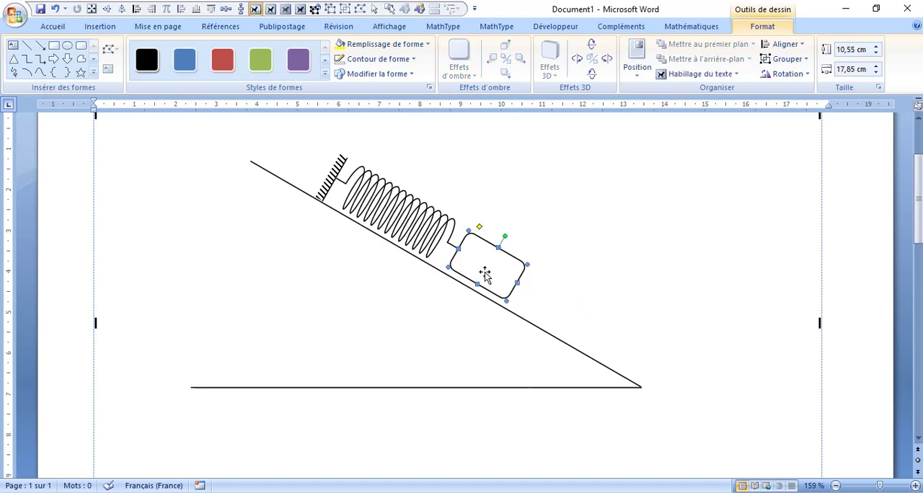
{"action": "left_click_drag", "start_coordinate": [477, 285], "coordinate": [471, 290]}
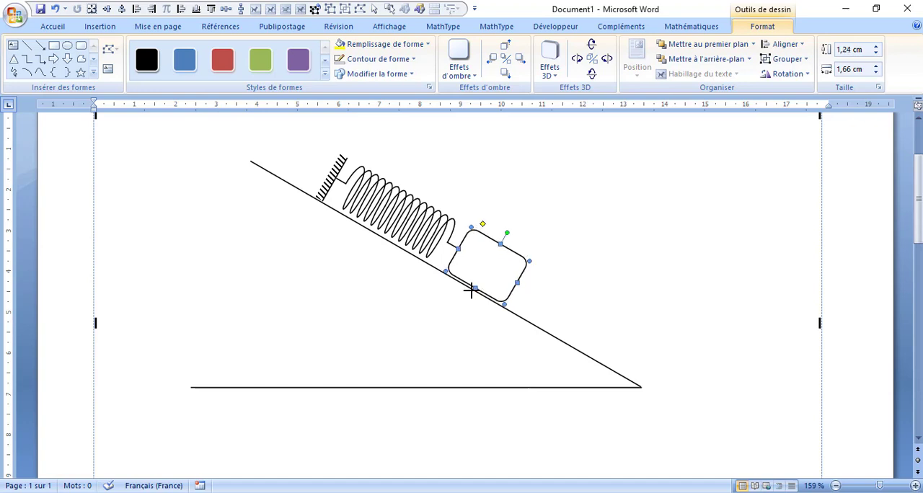
{"action": "left_click", "coordinate": [570, 263]}
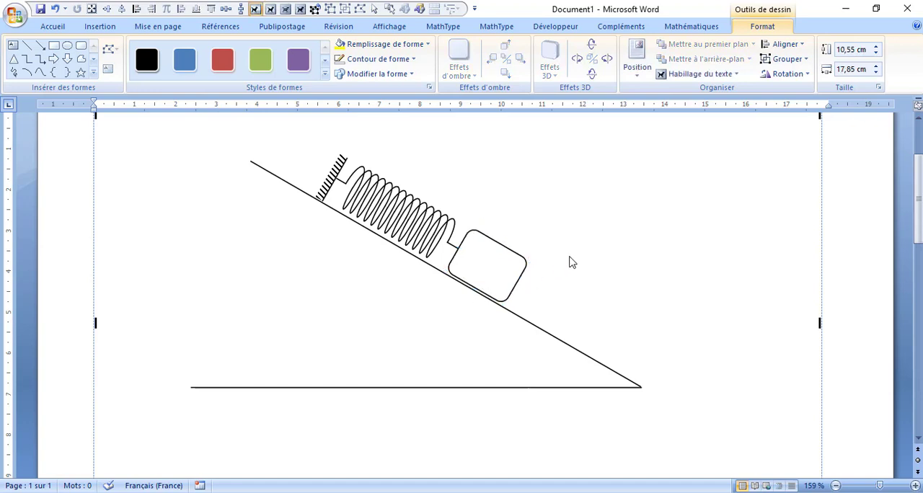